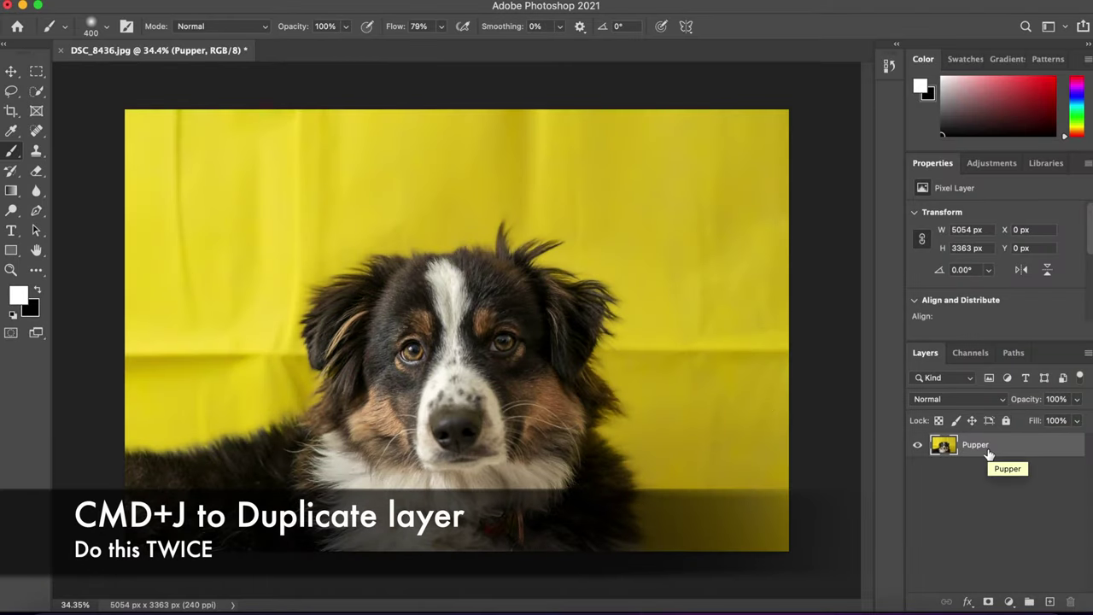
Duplicate Pupper twice as Backdrop and Texture, hide Texture, and select Backdrop.
{"action": "key", "text": "super+j"}
{"action": "key", "text": "super+j"}
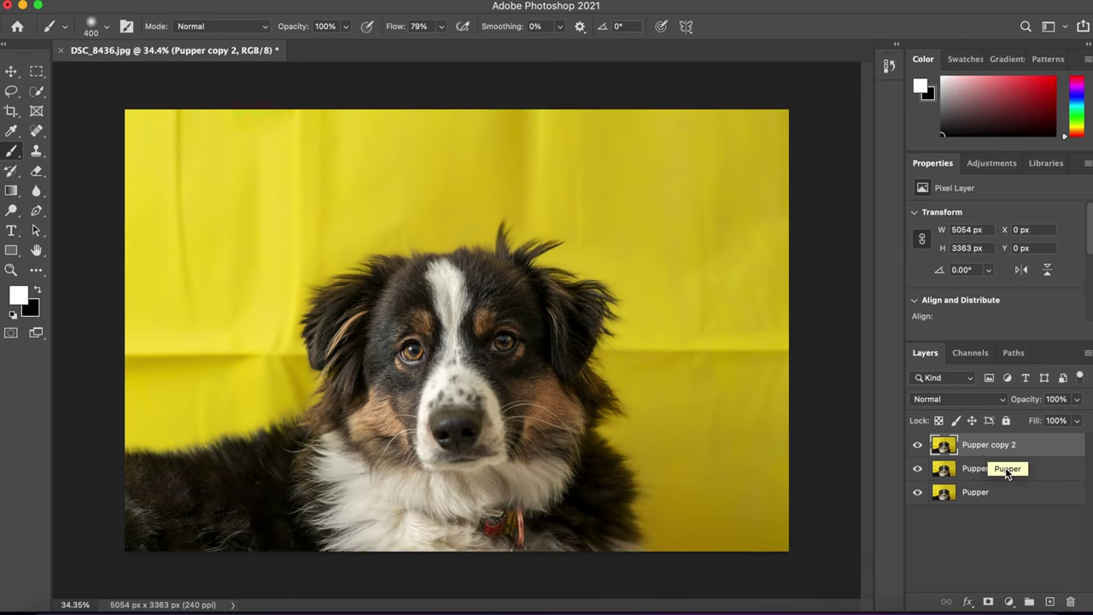
{"action": "double_click", "coordinate": [993, 469]}
{"action": "type", "text": "Backdrop"}
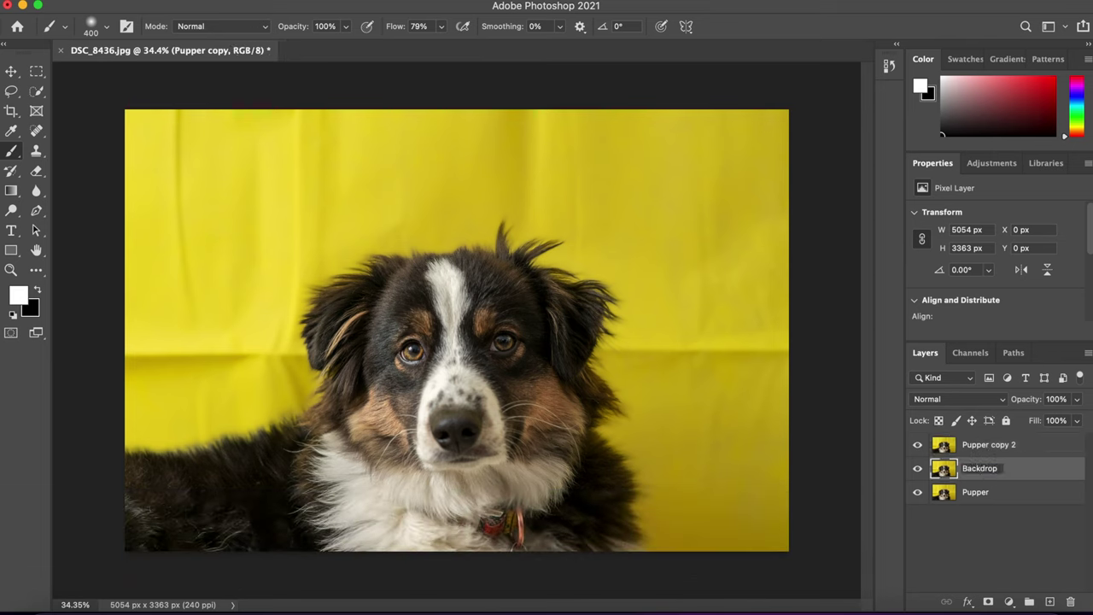
{"action": "key", "text": "Return"}
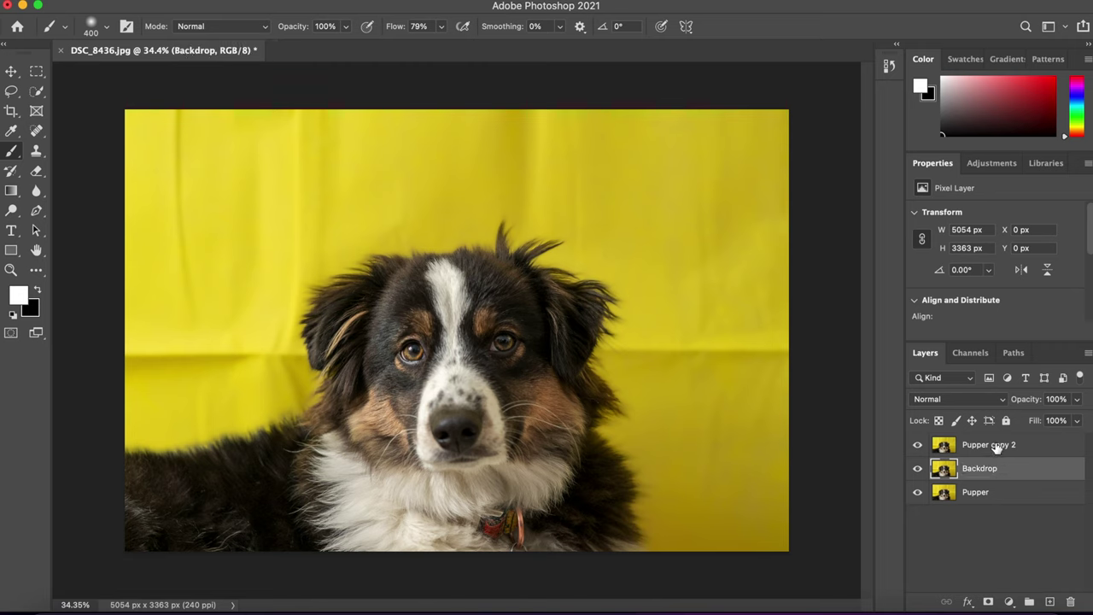
{"action": "double_click", "coordinate": [996, 445]}
{"action": "type", "text": "Texture"}
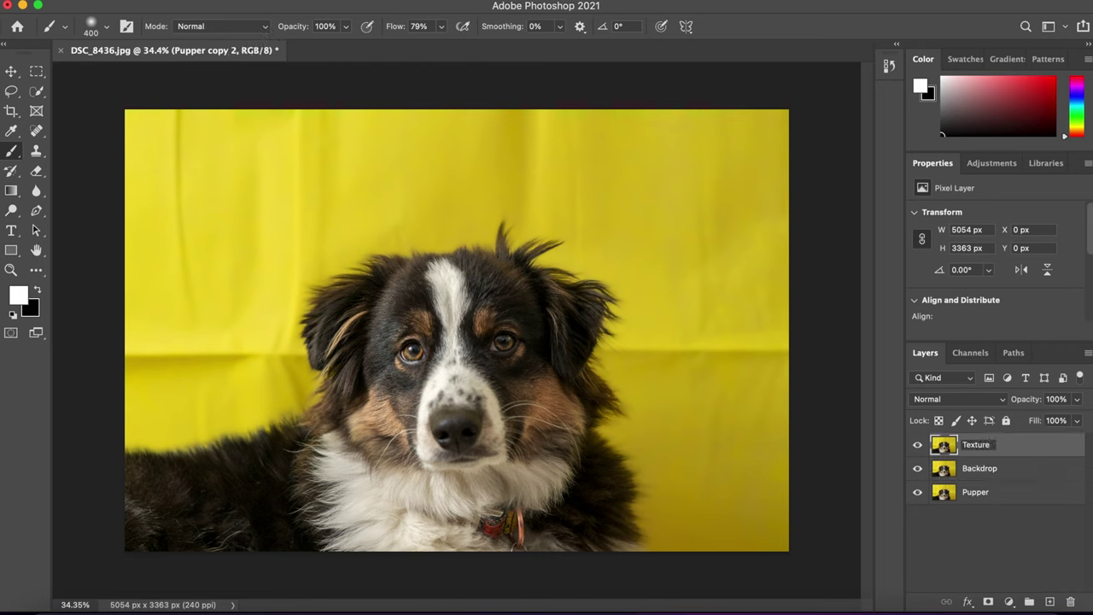
{"action": "key", "text": "Return"}
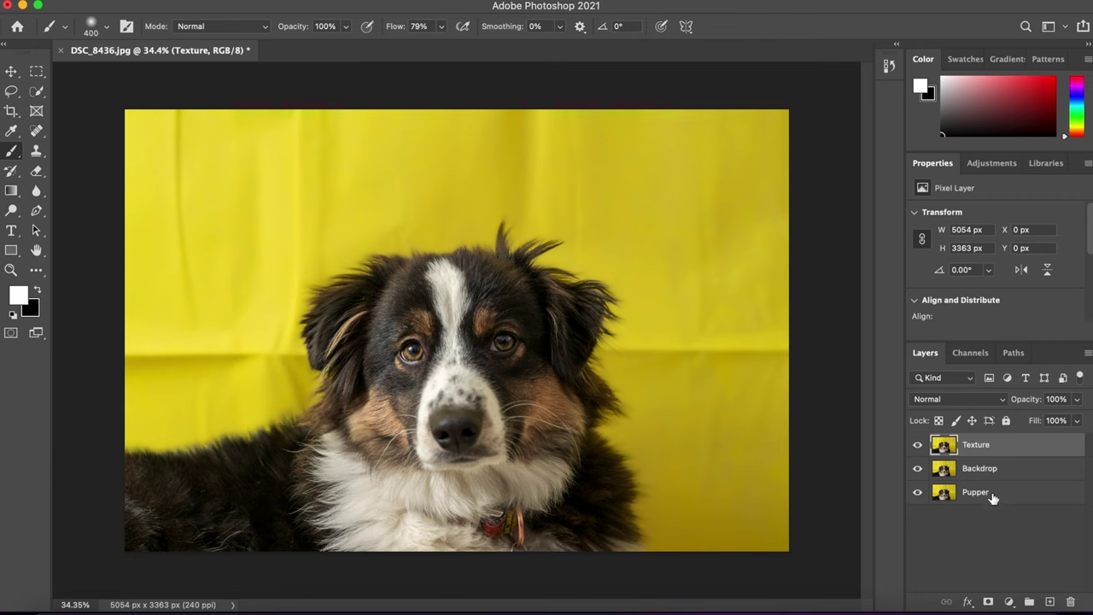
{"action": "left_click", "coordinate": [917, 444]}
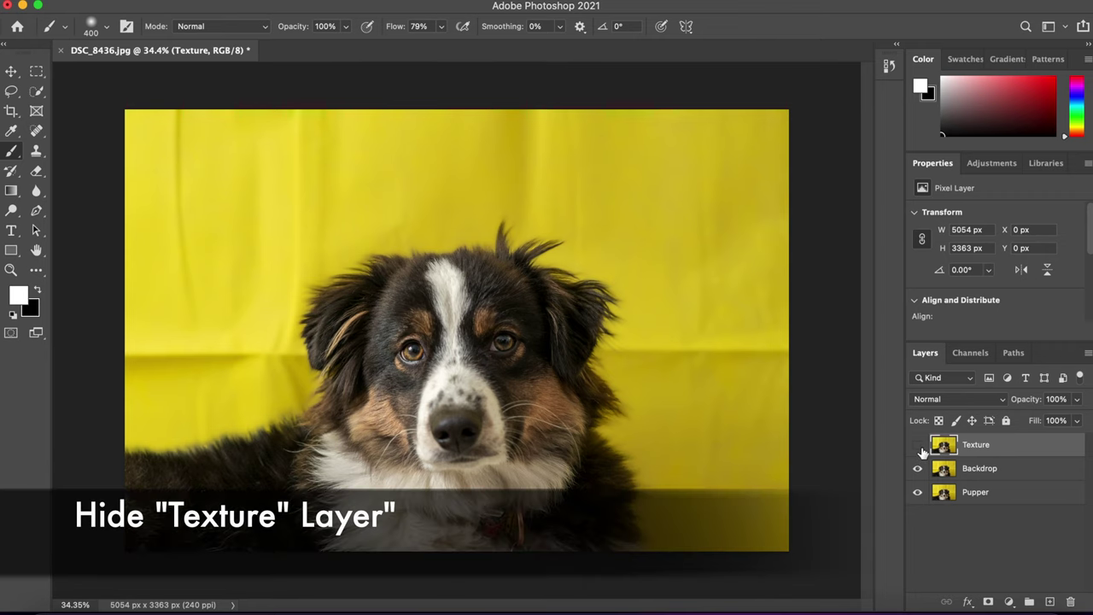
{"action": "left_click", "coordinate": [1021, 472]}
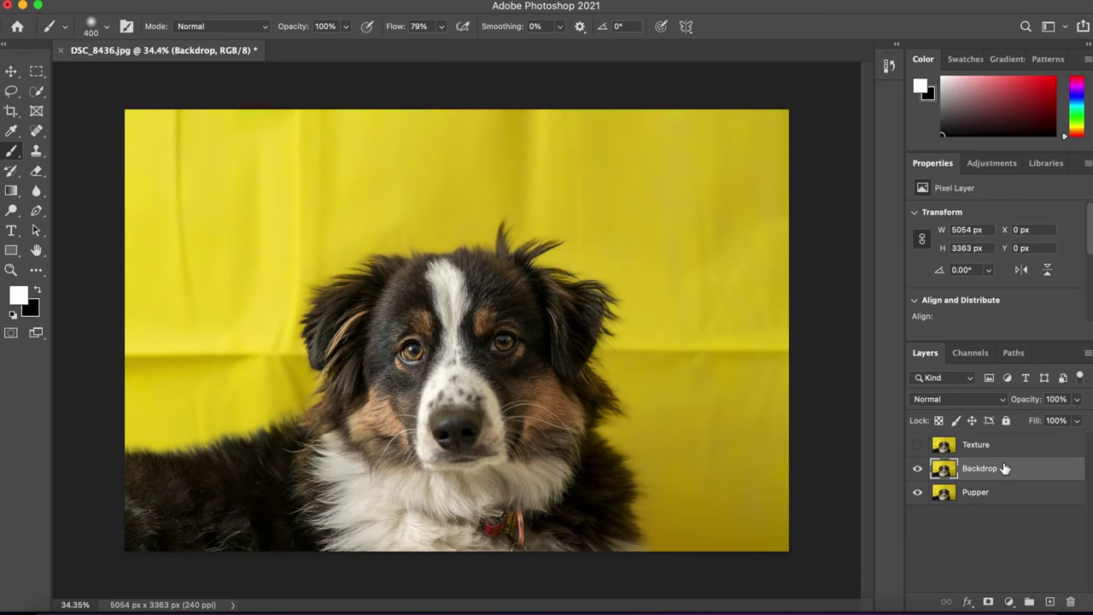
Draw a loose freehand Lasso selection around the dog on the Backdrop layer.
{"action": "left_click", "coordinate": [12, 92]}
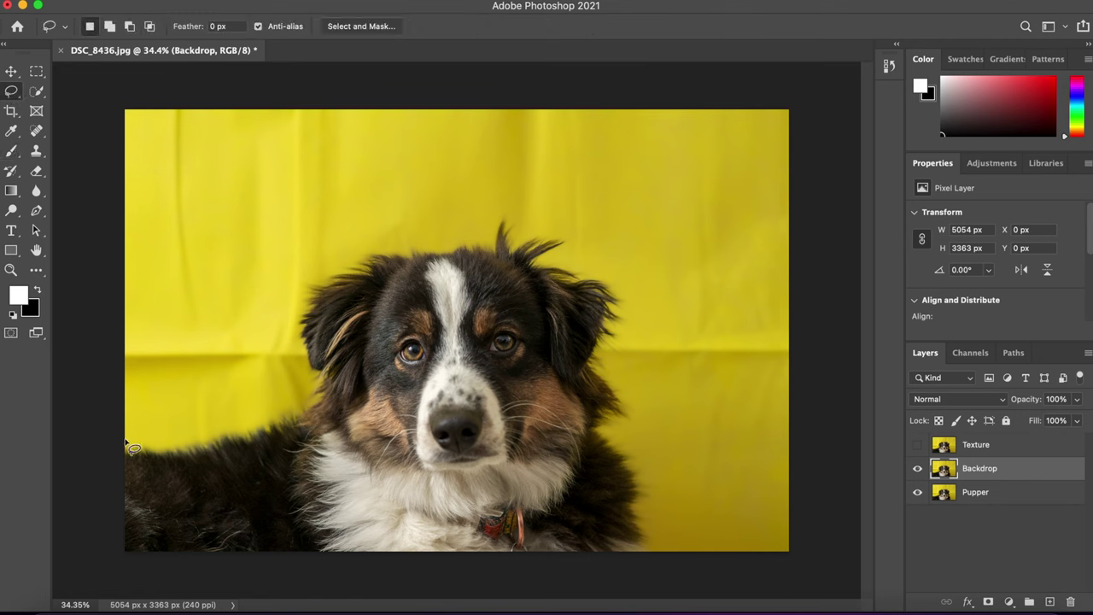
{"action": "mouse_move", "coordinate": [126, 444]}
{"action": "left_mouse_down"}
{"action": "mouse_move", "coordinate": [265, 413]}
{"action": "mouse_move", "coordinate": [295, 357]}
{"action": "mouse_move", "coordinate": [288, 309]}
{"action": "mouse_move", "coordinate": [322, 263]}
{"action": "mouse_move", "coordinate": [398, 236]}
{"action": "mouse_move", "coordinate": [480, 236]}
{"action": "mouse_move", "coordinate": [513, 209]}
{"action": "mouse_move", "coordinate": [535, 228]}
{"action": "mouse_move", "coordinate": [584, 232]}
{"action": "mouse_move", "coordinate": [580, 261]}
{"action": "mouse_move", "coordinate": [627, 291]}
{"action": "mouse_move", "coordinate": [636, 317]}
{"action": "mouse_move", "coordinate": [619, 376]}
{"action": "mouse_move", "coordinate": [640, 395]}
{"action": "mouse_move", "coordinate": [649, 434]}
{"action": "mouse_move", "coordinate": [642, 452]}
{"action": "mouse_move", "coordinate": [656, 471]}
{"action": "mouse_move", "coordinate": [659, 557]}
{"action": "mouse_move", "coordinate": [371, 565]}
{"action": "mouse_move", "coordinate": [110, 556]}
{"action": "mouse_move", "coordinate": [99, 432]}
{"action": "left_mouse_up"}
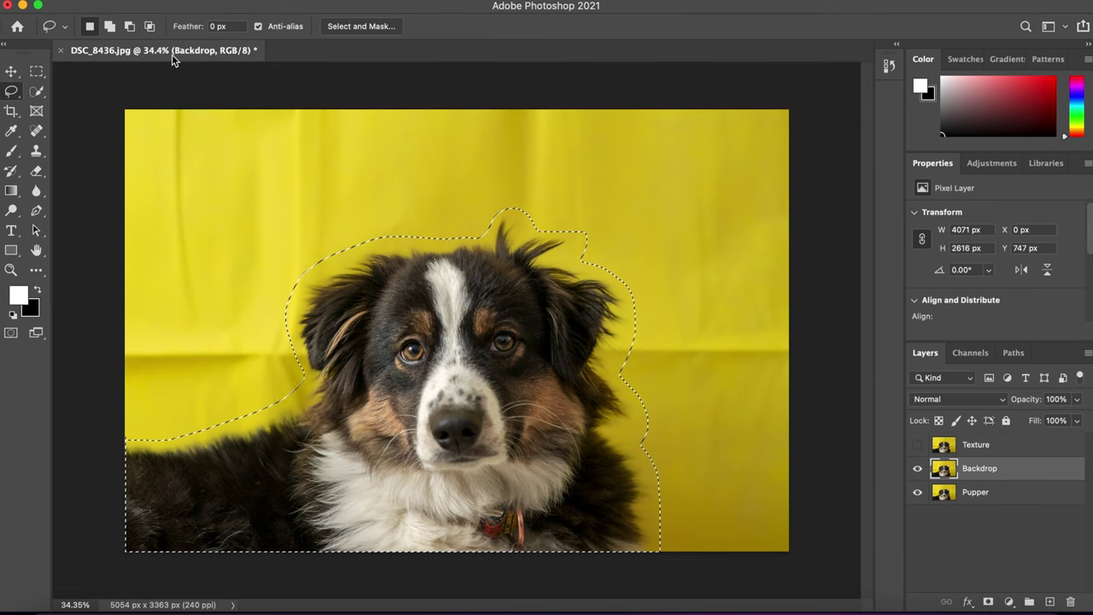
Content-Aware Fill the selection to erase the dog from Backdrop, then deselect.
{"action": "left_click", "coordinate": [143, 2]}
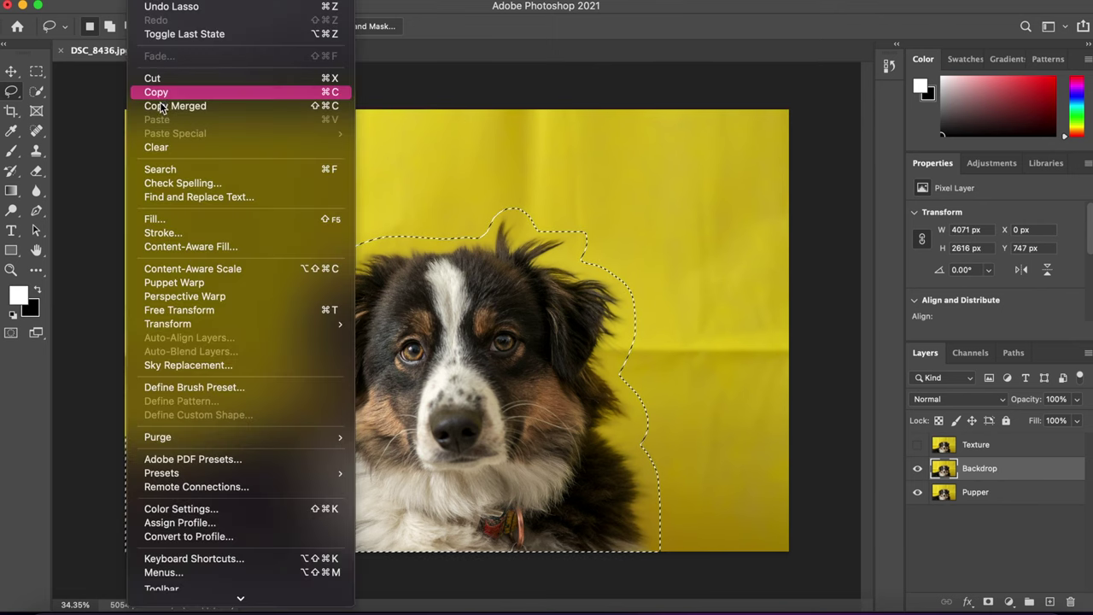
{"action": "left_click", "coordinate": [214, 218]}
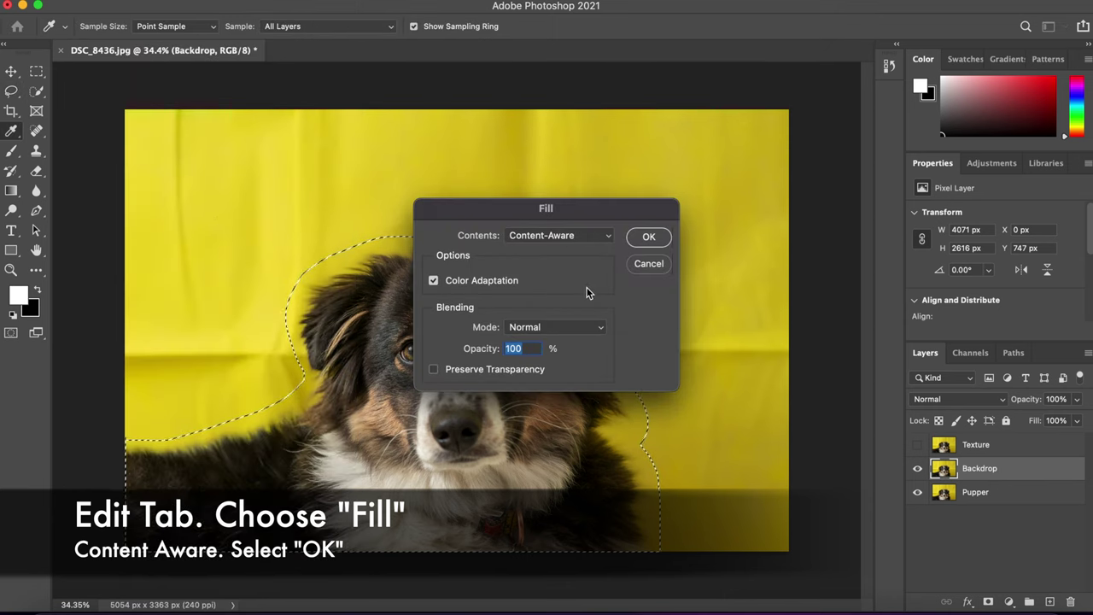
{"action": "left_click", "coordinate": [642, 239]}
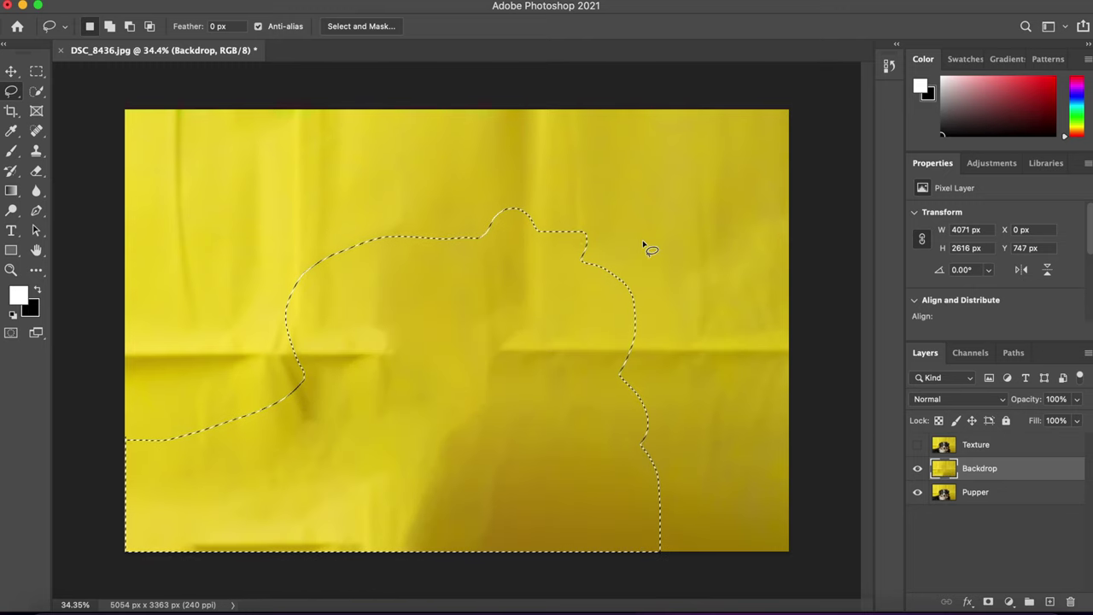
{"action": "key", "text": "super+d"}
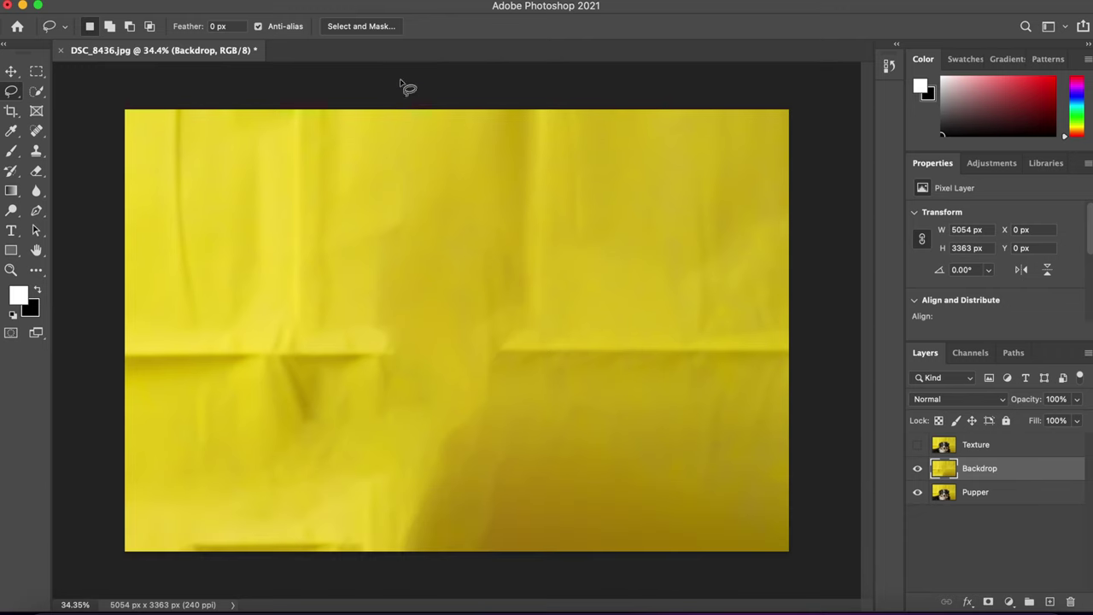
Apply a Gaussian Blur of about 506 pixels radius to the Backdrop layer.
{"action": "left_click", "coordinate": [346, 0]}
{"action": "mouse_move", "coordinate": [355, 183]}
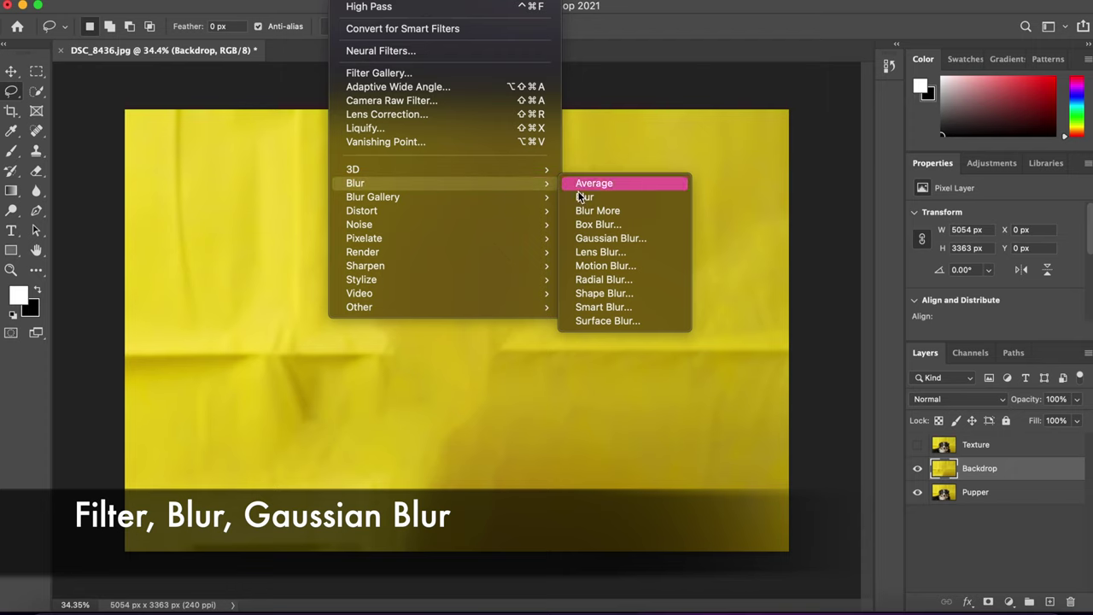
{"action": "left_click", "coordinate": [616, 237]}
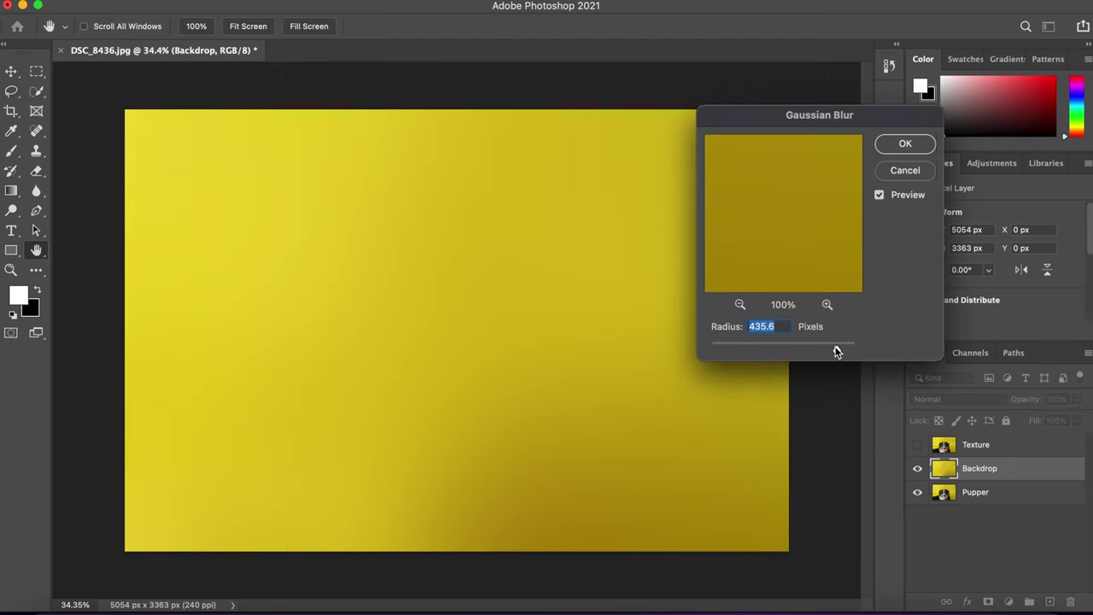
{"action": "left_click_drag", "start_coordinate": [836, 348], "coordinate": [708, 350]}
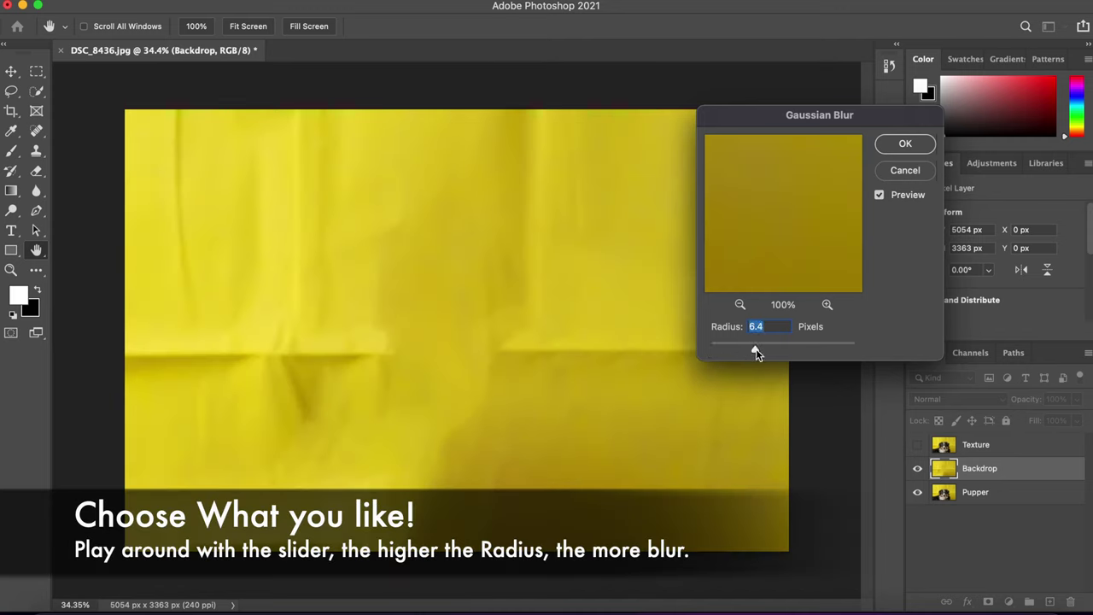
{"action": "left_click_drag", "start_coordinate": [756, 350], "coordinate": [783, 351]}
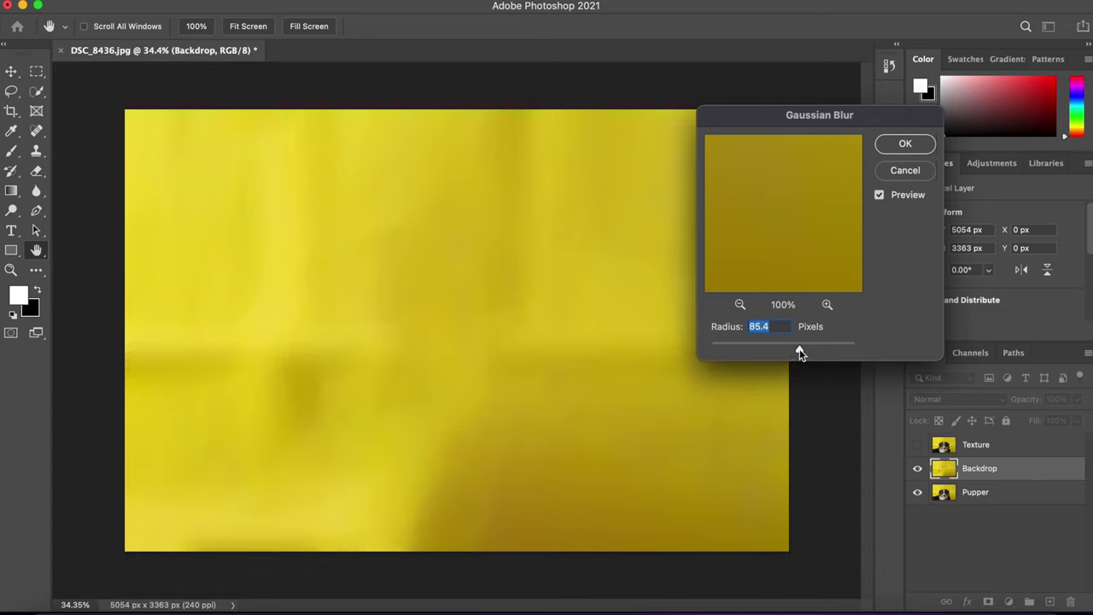
{"action": "left_click_drag", "start_coordinate": [800, 353], "coordinate": [816, 356]}
{"action": "left_click_drag", "start_coordinate": [821, 353], "coordinate": [840, 354]}
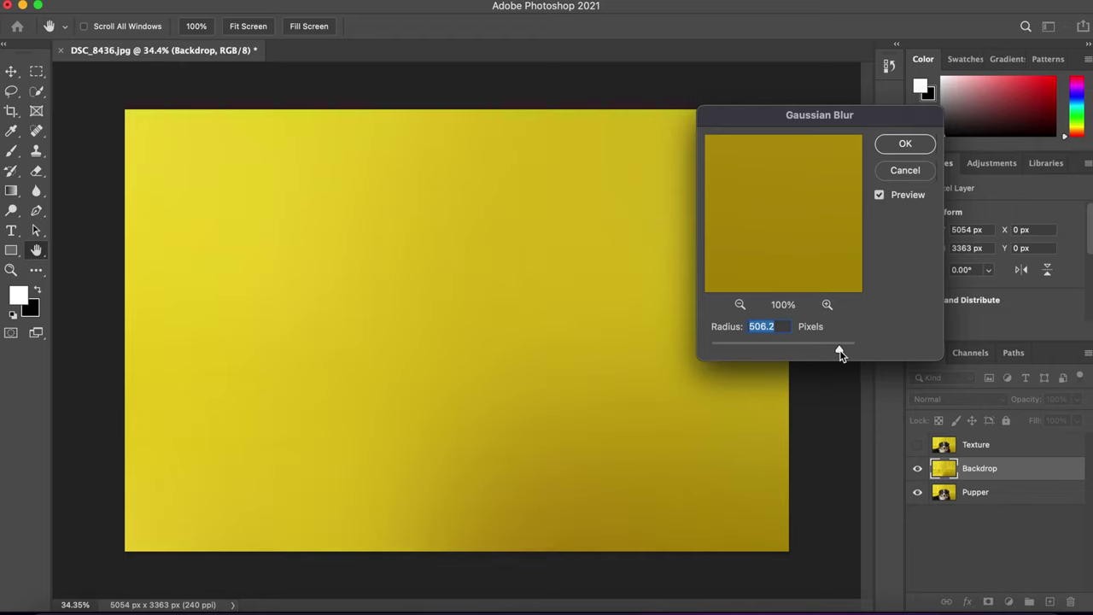
{"action": "left_click", "coordinate": [903, 147]}
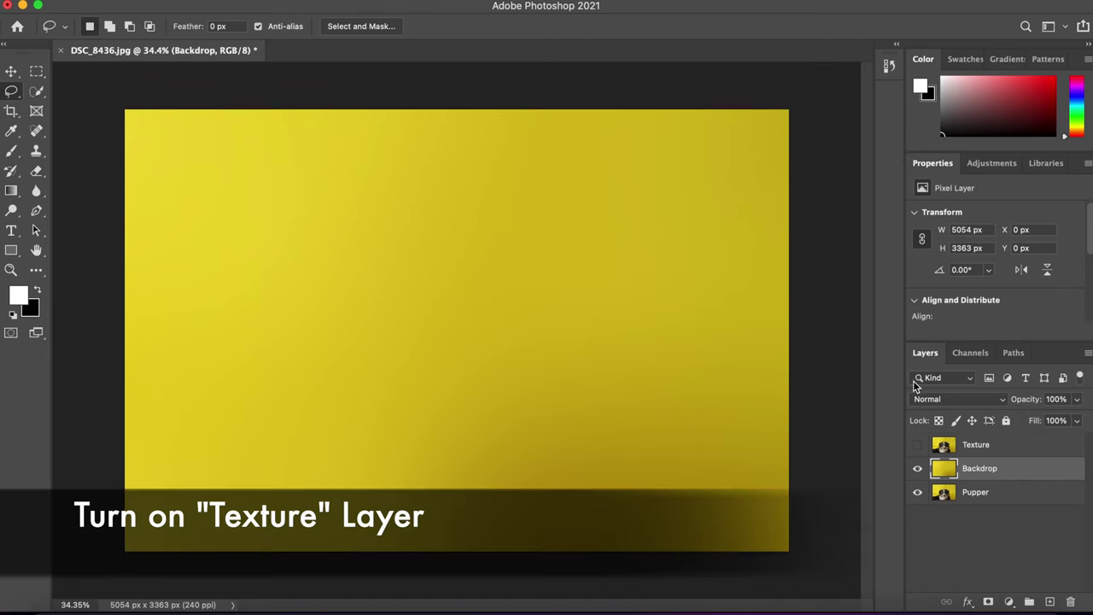
Unhide the Texture layer and convert it to an embedded smart object.
{"action": "left_click", "coordinate": [919, 445]}
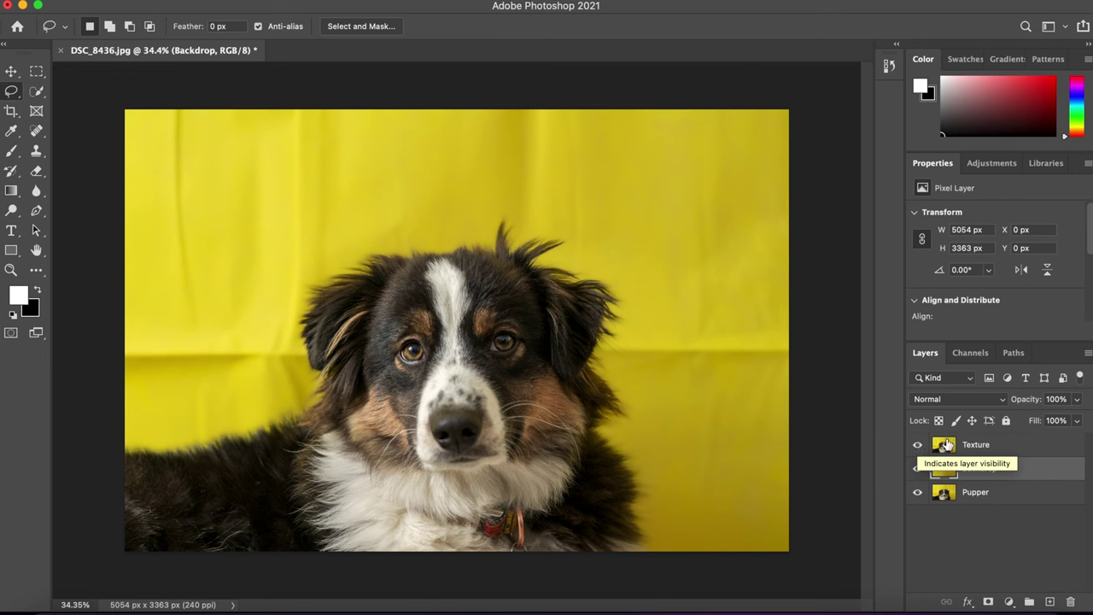
{"action": "right_click", "coordinate": [986, 450]}
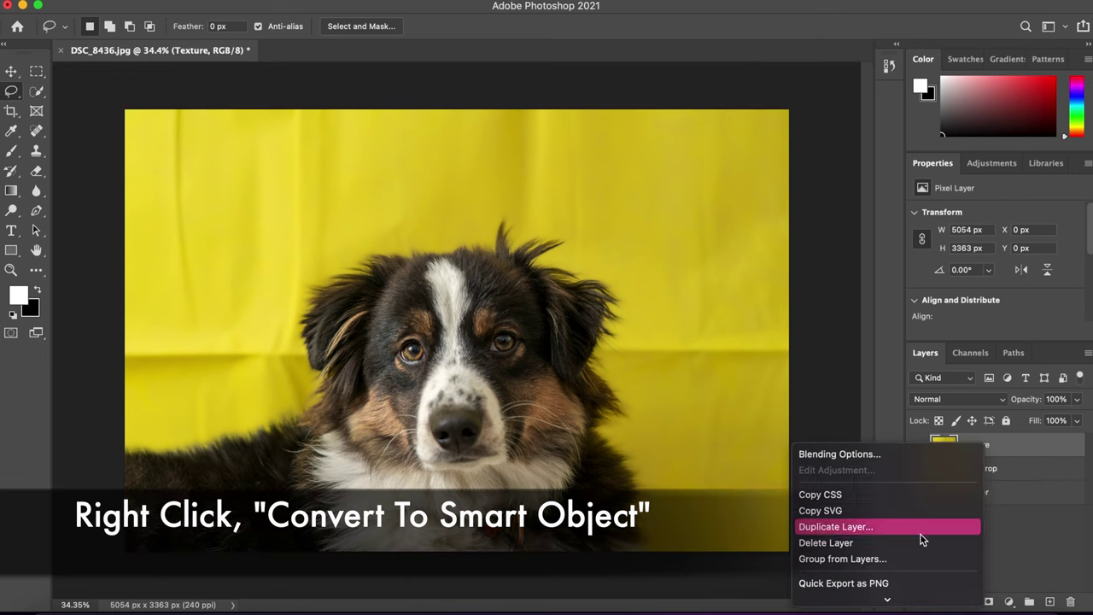
{"action": "scroll", "coordinate": [919, 547], "scroll_direction": "down", "scroll_amount": 5}
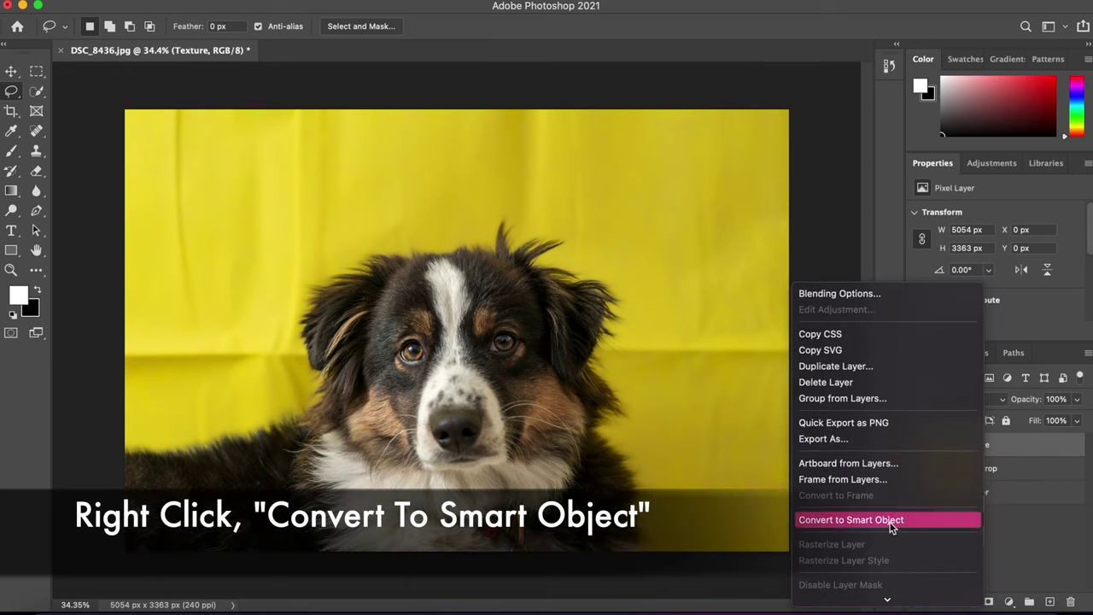
{"action": "left_click", "coordinate": [892, 526]}
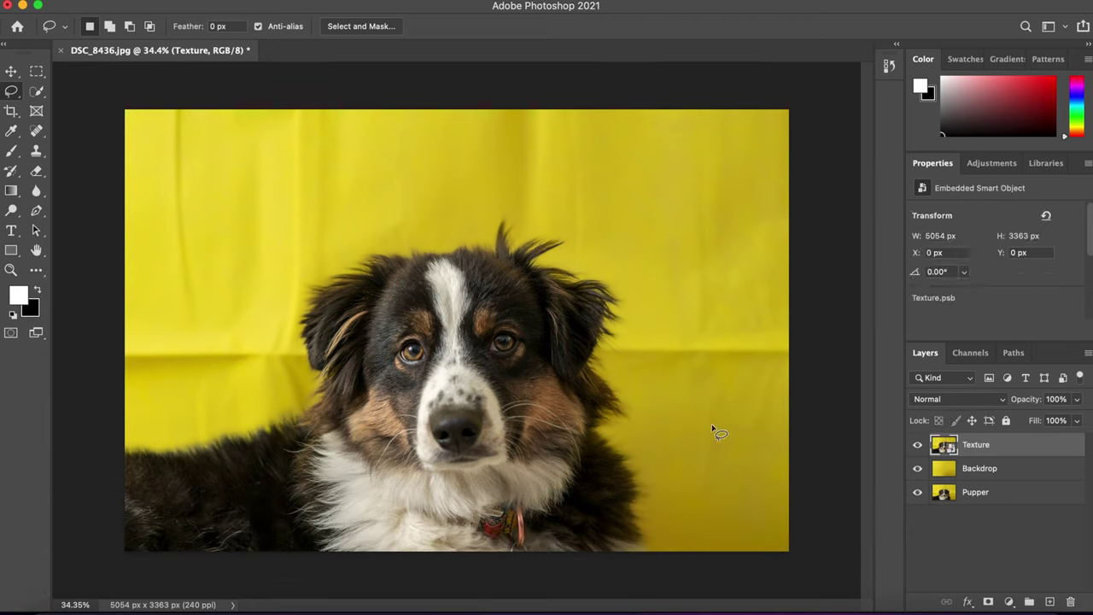
{"action": "left_click", "coordinate": [351, 5]}
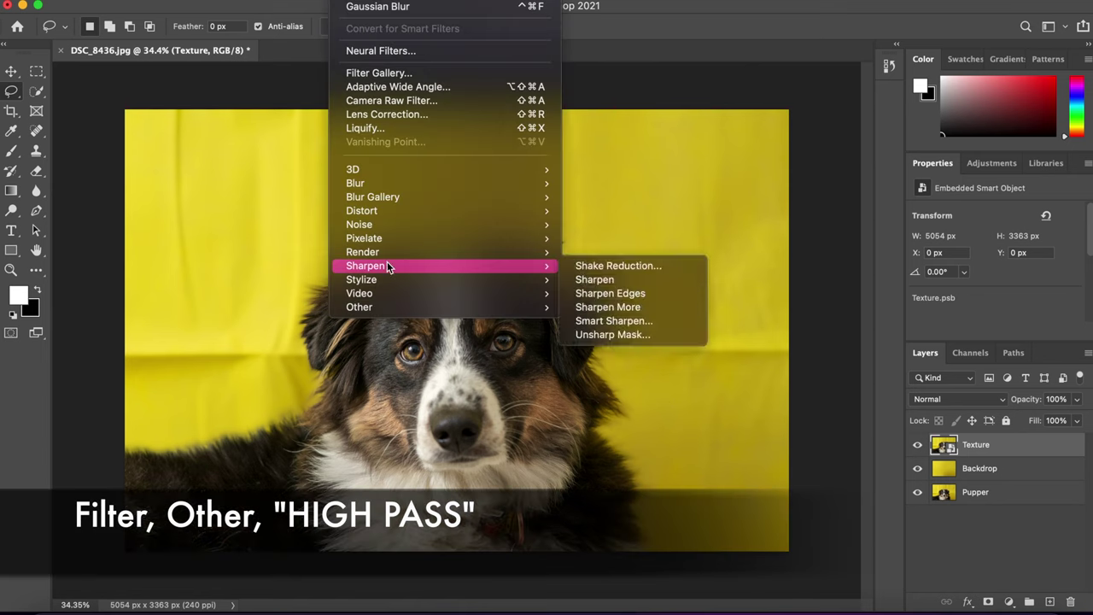
{"action": "mouse_move", "coordinate": [445, 307]}
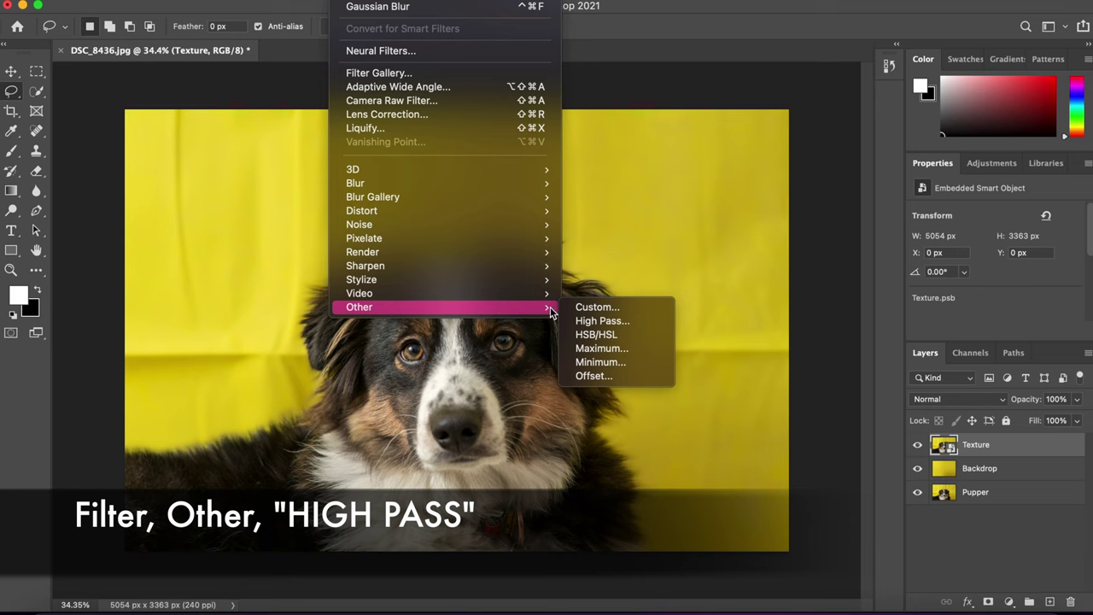
Apply a High Pass smart filter with a 0.8-pixel radius to Texture.
{"action": "left_click", "coordinate": [642, 322]}
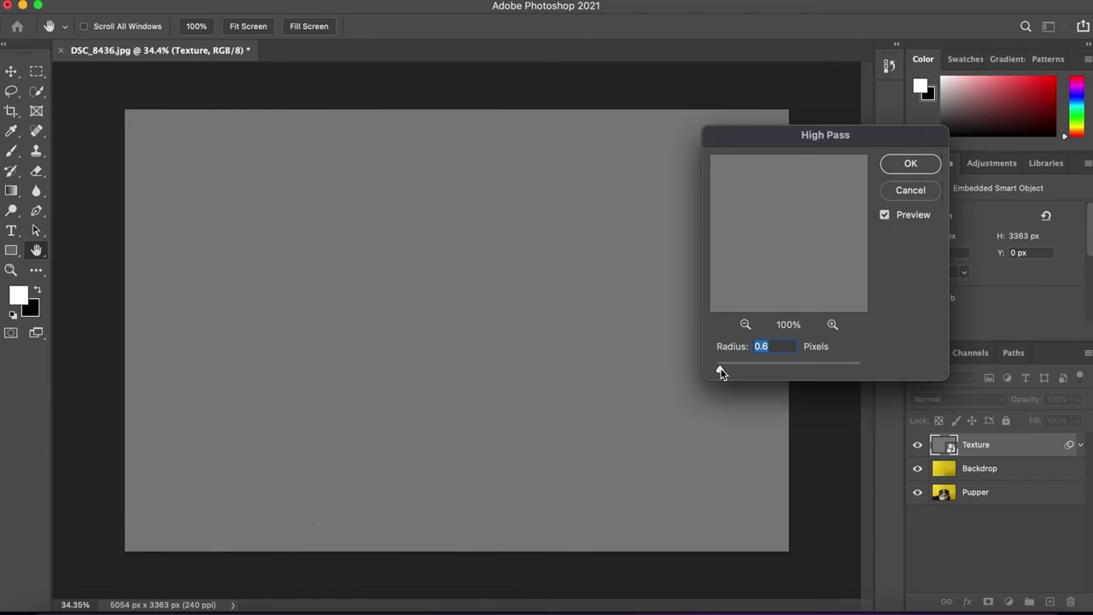
{"action": "left_click_drag", "start_coordinate": [720, 373], "coordinate": [714, 373]}
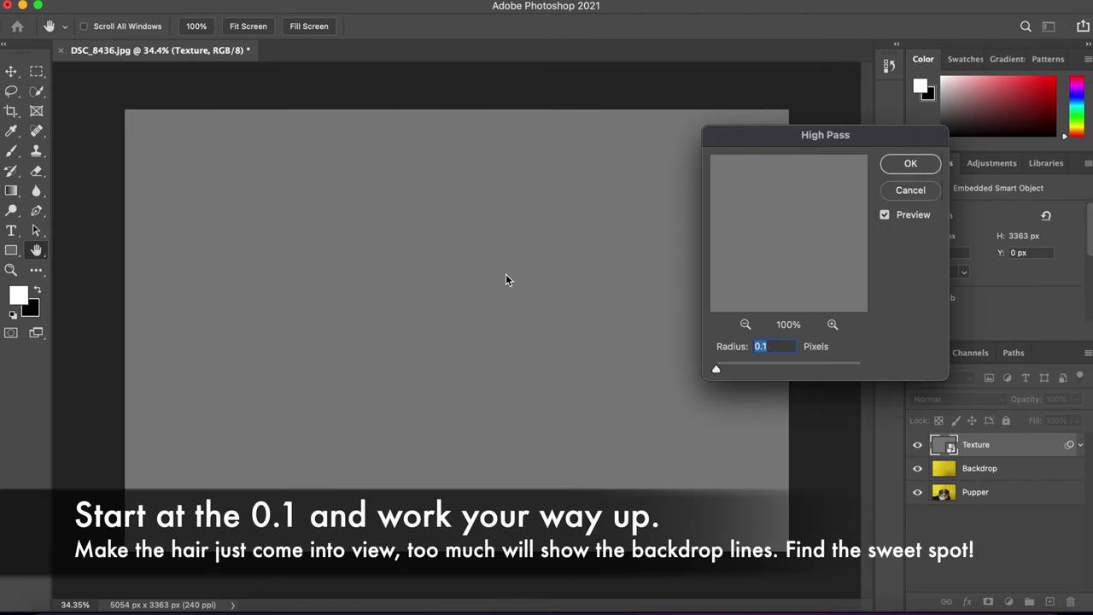
{"action": "left_click_drag", "start_coordinate": [715, 369], "coordinate": [728, 369]}
{"action": "left_click_drag", "start_coordinate": [726, 372], "coordinate": [721, 372]}
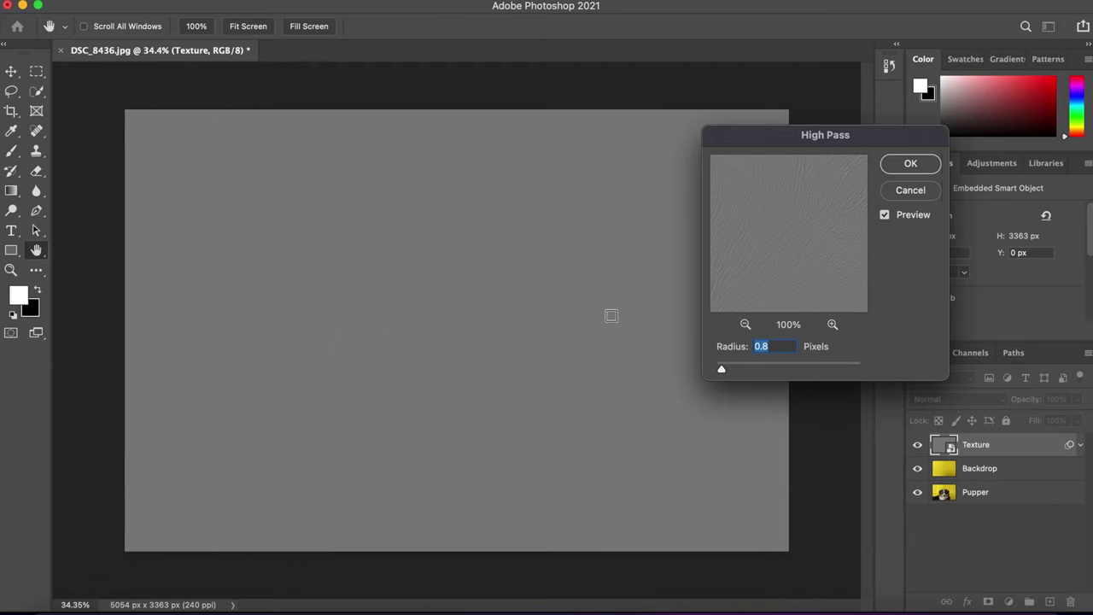
{"action": "left_click", "coordinate": [557, 247]}
{"action": "left_click", "coordinate": [910, 164]}
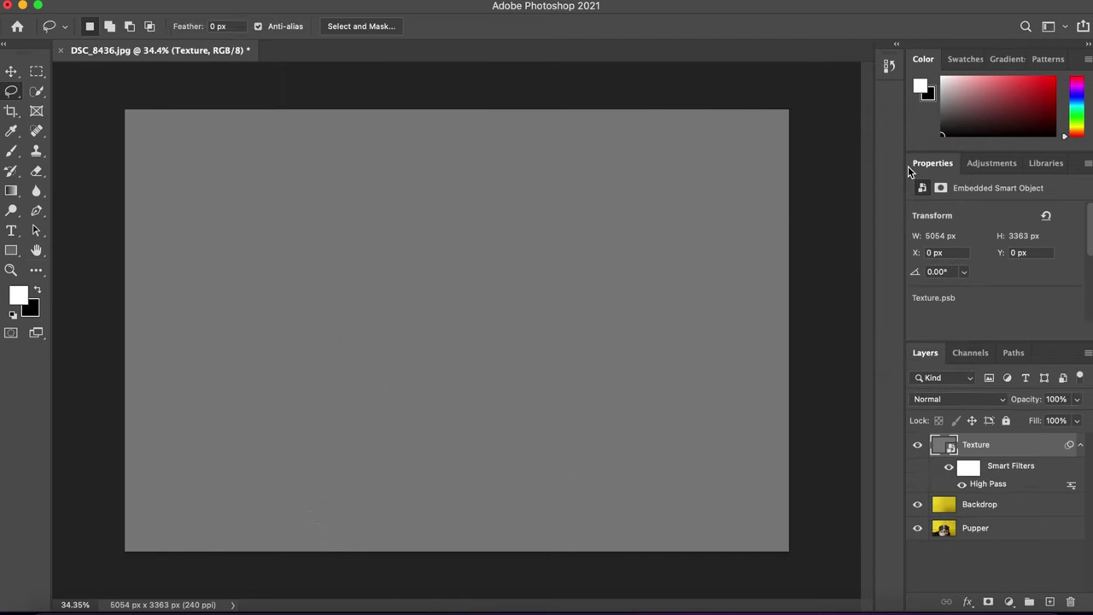
Set Texture to Overlay blend mode and clip it to the Backdrop layer.
{"action": "left_click", "coordinate": [960, 397]}
{"action": "left_click", "coordinate": [960, 401]}
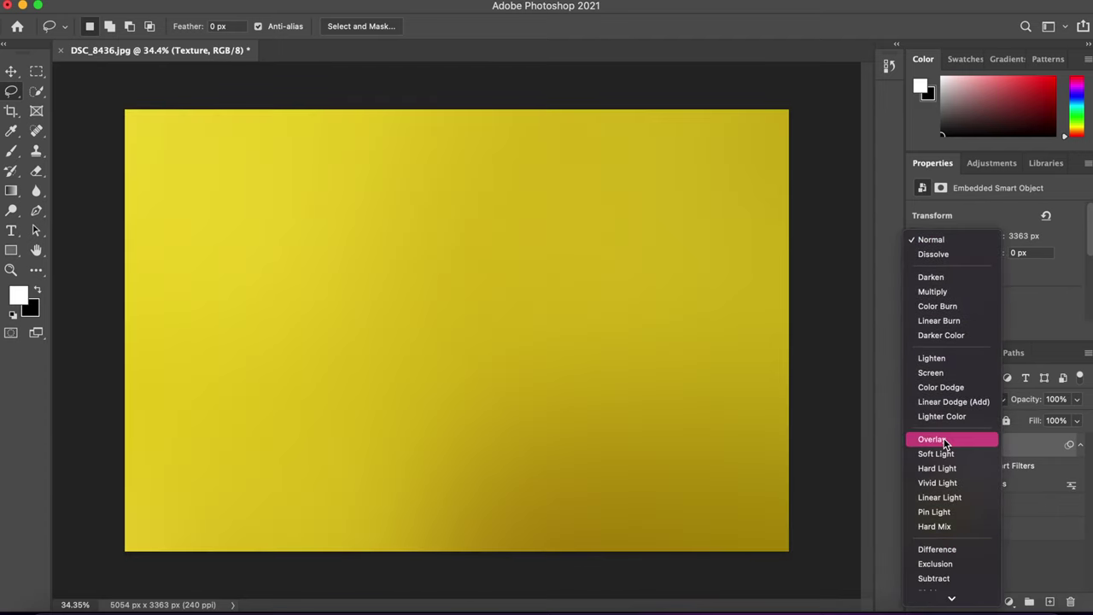
{"action": "left_click", "coordinate": [945, 440]}
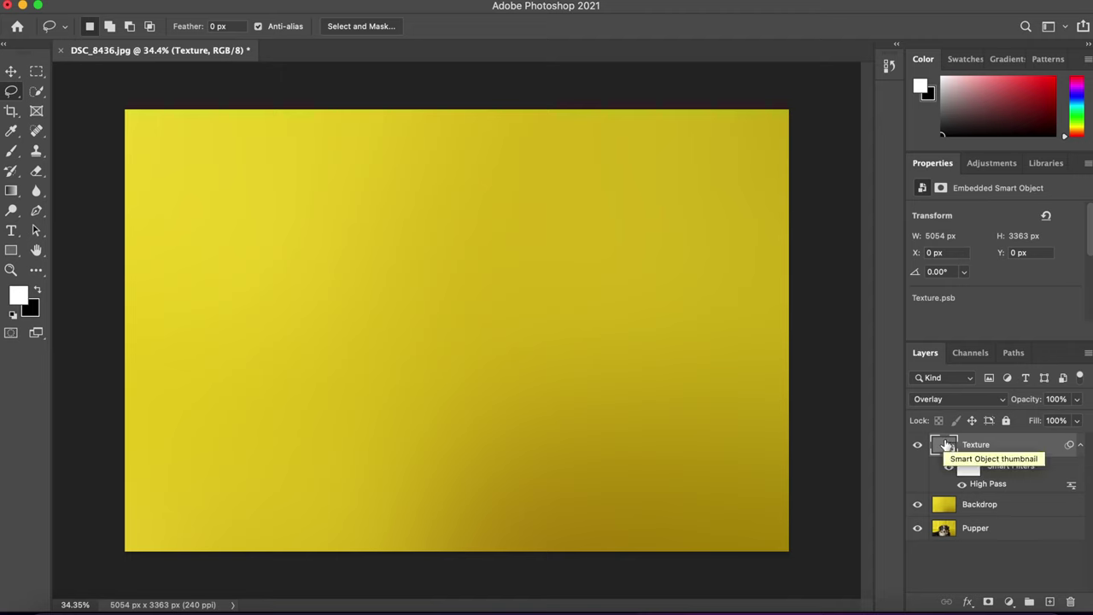
{"action": "left_click", "coordinate": [1012, 488], "text": "alt"}
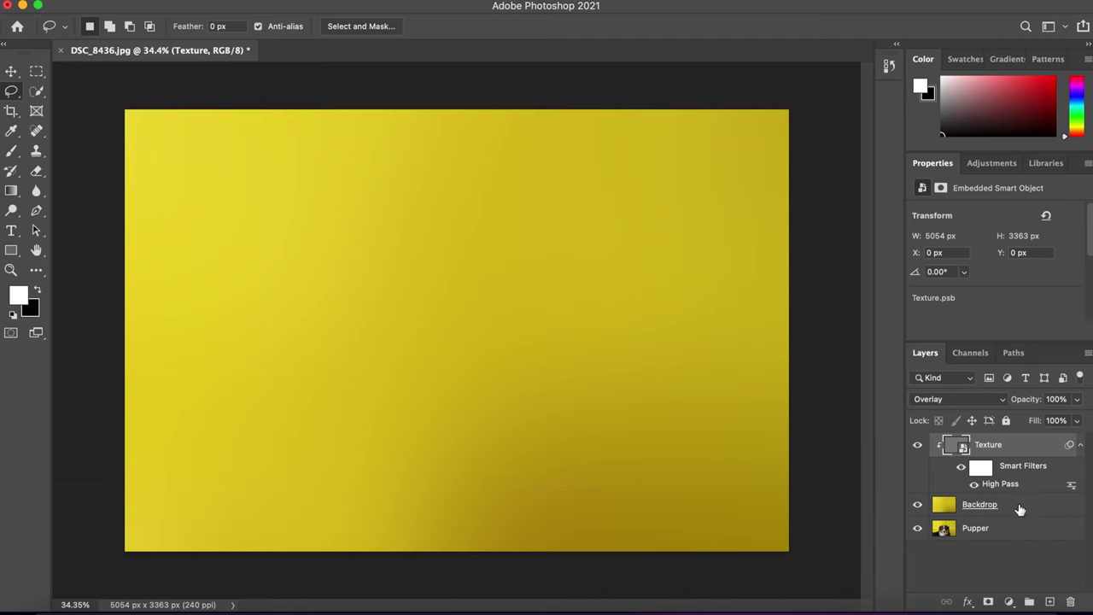
{"action": "left_click", "coordinate": [1019, 510]}
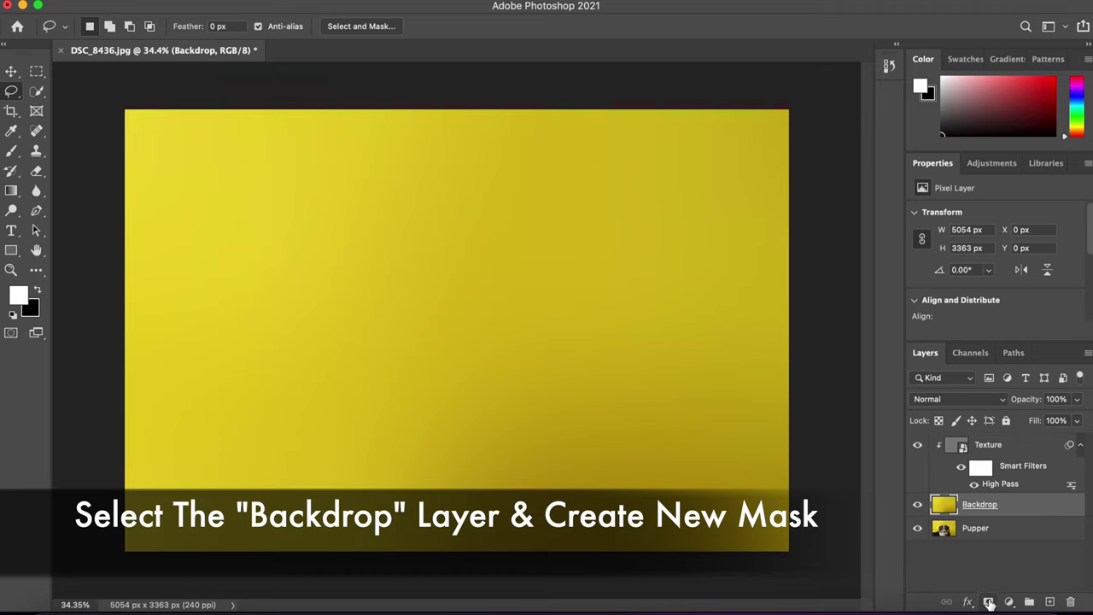
Add a layer mask to Backdrop and ready the Brush with black foreground.
{"action": "left_click", "coordinate": [990, 602]}
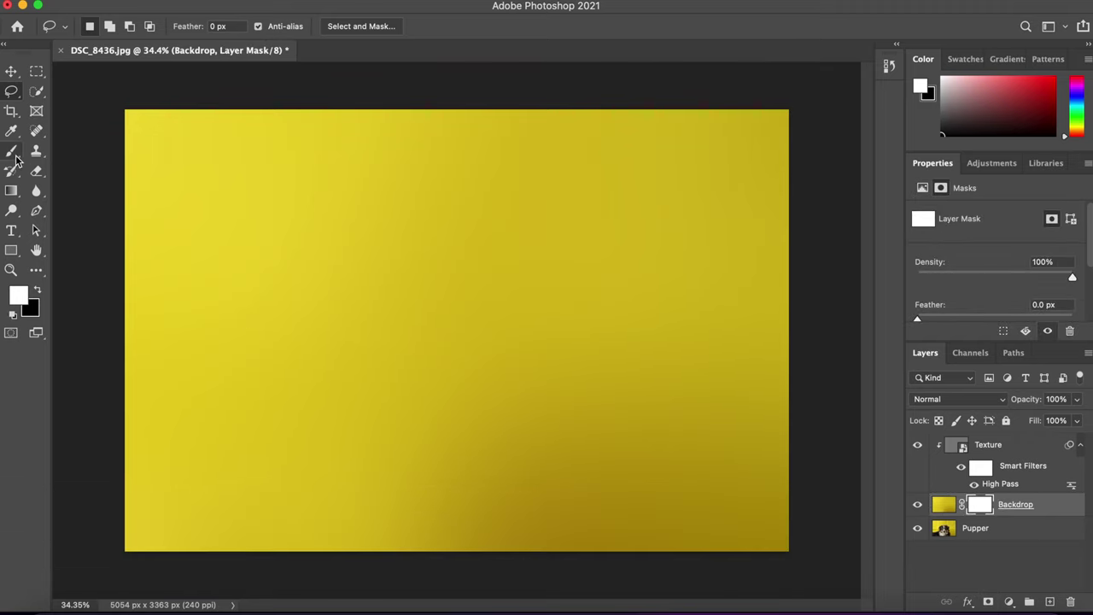
{"action": "left_click", "coordinate": [12, 152]}
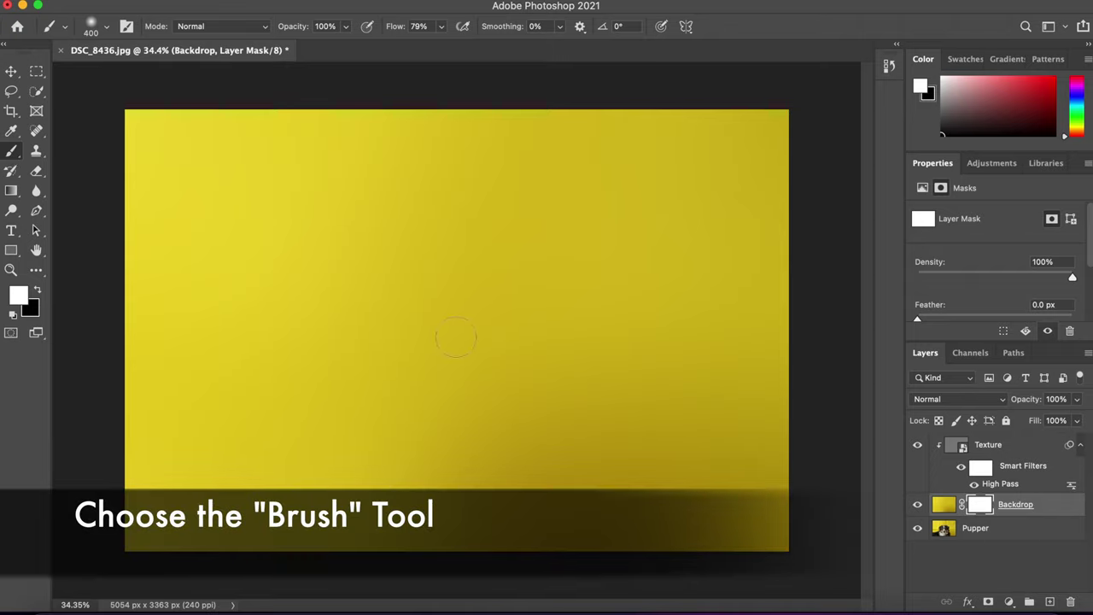
{"action": "left_click", "coordinate": [37, 293]}
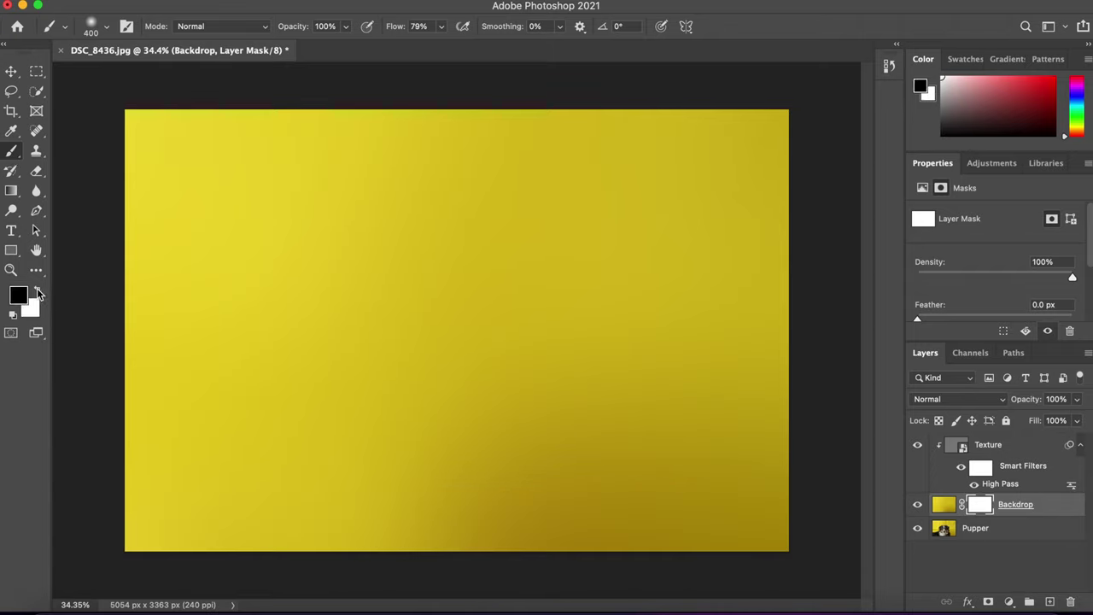
Paint black on the mask over the dog's face, muzzle, chest, cheek and left ear.
{"action": "mouse_move", "coordinate": [451, 365]}
{"action": "left_mouse_down"}
{"action": "mouse_move", "coordinate": [388, 253]}
{"action": "mouse_move", "coordinate": [432, 378]}
{"action": "mouse_move", "coordinate": [367, 388]}
{"action": "mouse_move", "coordinate": [376, 423]}
{"action": "left_mouse_up"}
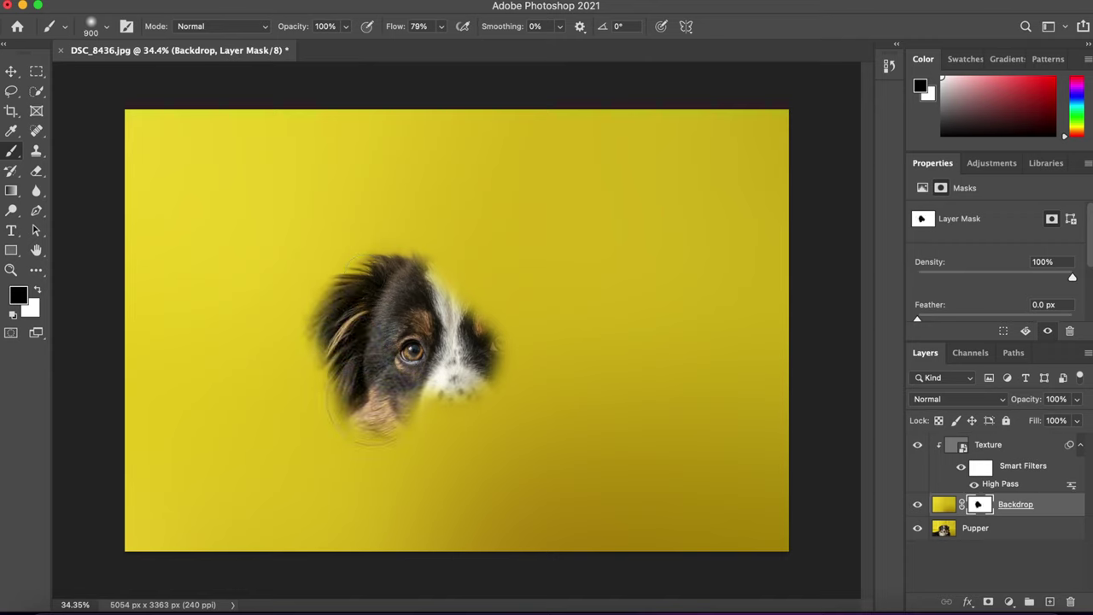
{"action": "mouse_move", "coordinate": [402, 389]}
{"action": "left_mouse_down"}
{"action": "mouse_move", "coordinate": [478, 402]}
{"action": "mouse_move", "coordinate": [393, 581]}
{"action": "mouse_move", "coordinate": [384, 478]}
{"action": "mouse_move", "coordinate": [361, 570]}
{"action": "mouse_move", "coordinate": [256, 549]}
{"action": "mouse_move", "coordinate": [298, 520]}
{"action": "mouse_move", "coordinate": [115, 527]}
{"action": "mouse_move", "coordinate": [282, 479]}
{"action": "mouse_move", "coordinate": [342, 444]}
{"action": "mouse_move", "coordinate": [478, 445]}
{"action": "mouse_move", "coordinate": [530, 521]}
{"action": "mouse_move", "coordinate": [555, 461]}
{"action": "mouse_move", "coordinate": [564, 547]}
{"action": "left_mouse_up"}
{"action": "mouse_move", "coordinate": [529, 384]}
{"action": "left_mouse_down"}
{"action": "mouse_move", "coordinate": [513, 329]}
{"action": "mouse_move", "coordinate": [452, 273]}
{"action": "mouse_move", "coordinate": [512, 257]}
{"action": "mouse_move", "coordinate": [555, 316]}
{"action": "mouse_move", "coordinate": [572, 414]}
{"action": "left_mouse_up"}
{"action": "mouse_move", "coordinate": [598, 549]}
{"action": "left_mouse_down"}
{"action": "mouse_move", "coordinate": [570, 371]}
{"action": "mouse_move", "coordinate": [590, 342]}
{"action": "mouse_move", "coordinate": [573, 290]}
{"action": "mouse_move", "coordinate": [504, 274]}
{"action": "mouse_move", "coordinate": [380, 303]}
{"action": "mouse_move", "coordinate": [341, 402]}
{"action": "mouse_move", "coordinate": [350, 410]}
{"action": "mouse_move", "coordinate": [232, 484]}
{"action": "mouse_move", "coordinate": [137, 508]}
{"action": "mouse_move", "coordinate": [273, 483]}
{"action": "mouse_move", "coordinate": [243, 495]}
{"action": "left_mouse_up"}
{"action": "left_click_drag", "start_coordinate": [312, 346], "coordinate": [372, 294]}
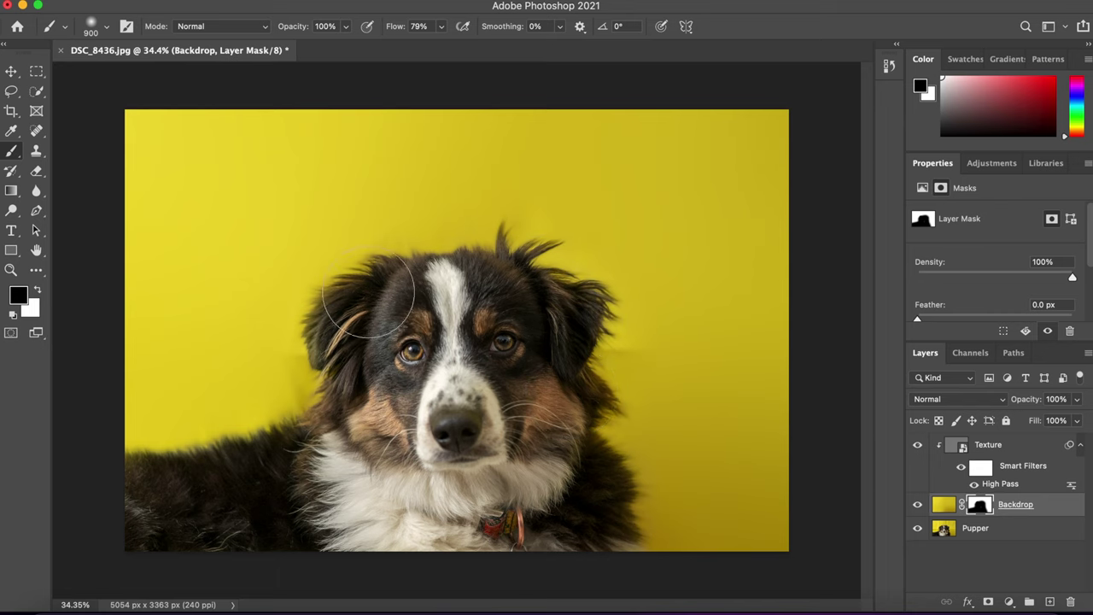
{"action": "left_click_drag", "start_coordinate": [375, 294], "coordinate": [335, 391]}
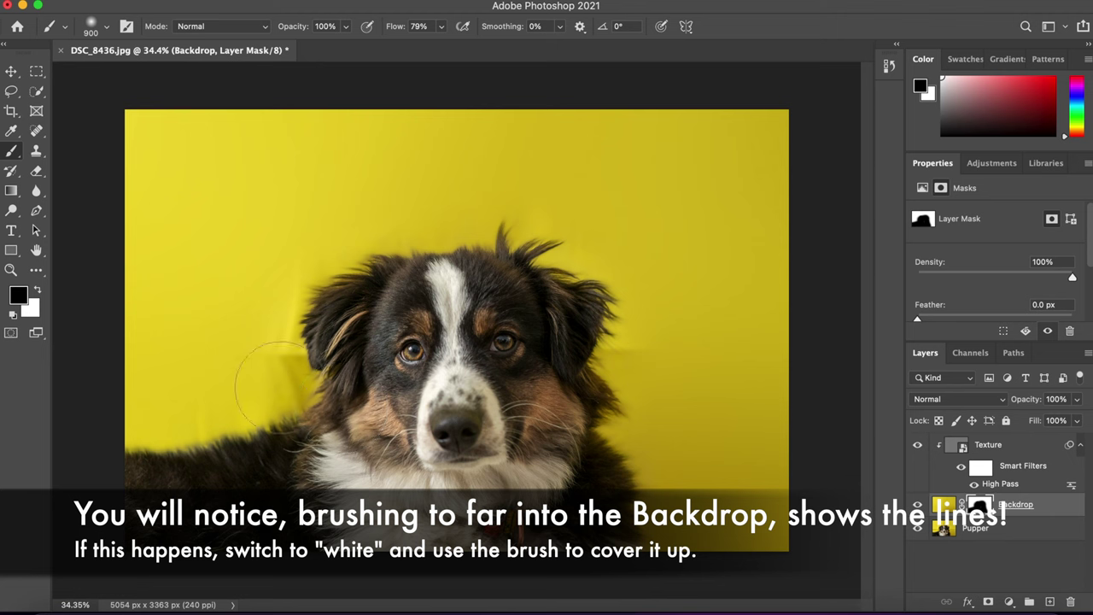
Zoom in on the fur edge and shrink the brush to 250 pixels.
{"action": "scroll", "coordinate": [163, 474], "scroll_direction": "up", "scroll_amount": 3}
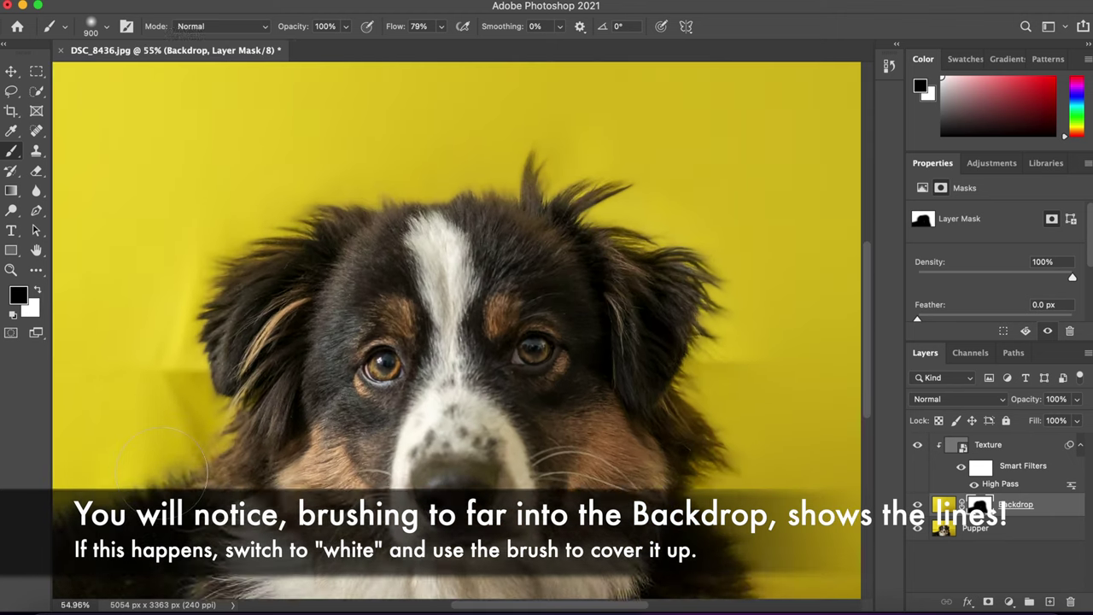
{"action": "scroll", "coordinate": [161, 474], "scroll_direction": "up", "scroll_amount": 3}
{"action": "scroll", "coordinate": [160, 473], "scroll_direction": "up", "scroll_amount": 1}
{"action": "scroll", "coordinate": [159, 474], "scroll_direction": "down", "scroll_amount": 4}
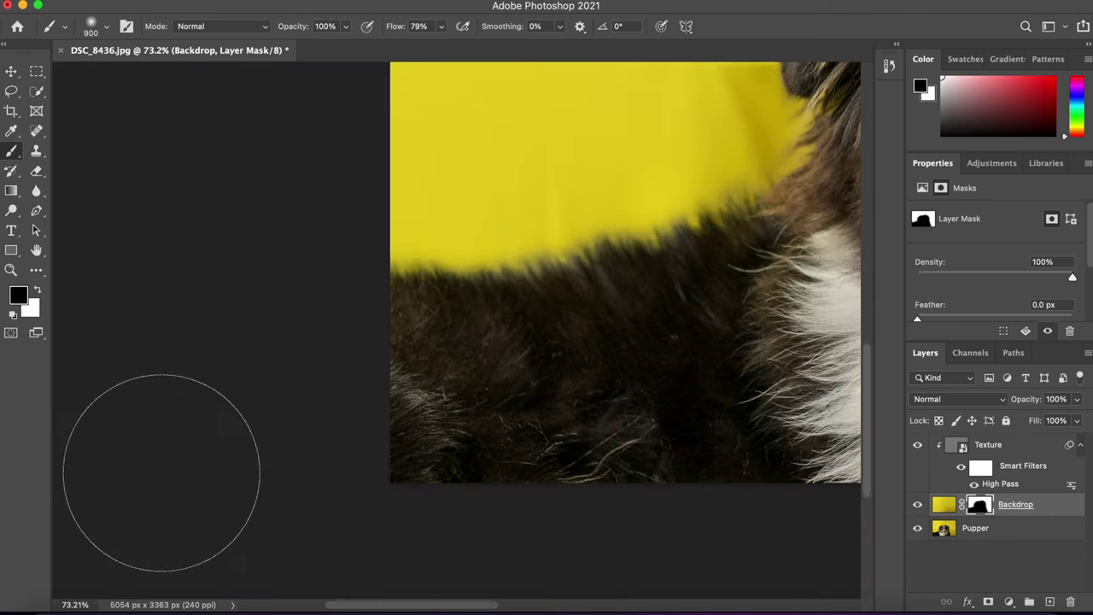
{"action": "scroll", "coordinate": [159, 474], "scroll_direction": "right", "scroll_amount": 4}
{"action": "scroll", "coordinate": [160, 474], "scroll_direction": "right", "scroll_amount": 2}
{"action": "key", "text": "bracketleft"}
{"action": "key", "text": "bracketleft"}
{"action": "key", "text": "bracketleft"}
{"action": "key", "text": "bracketleft"}
{"action": "key", "text": "bracketleft"}
{"action": "key", "text": "bracketleft"}
{"action": "key", "text": "bracketleft"}
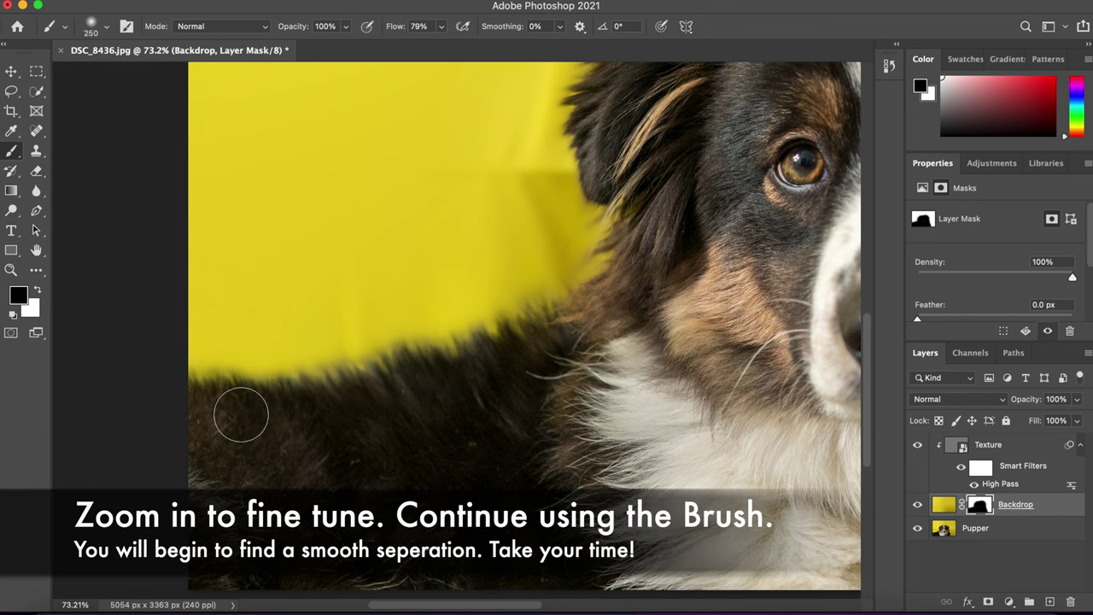
Zoom and pan across the ear, cheek and chest fur edges to inspect the mask.
{"action": "scroll", "coordinate": [246, 418], "scroll_direction": "up", "scroll_amount": 2}
{"action": "scroll", "coordinate": [241, 415], "scroll_direction": "up", "scroll_amount": 1}
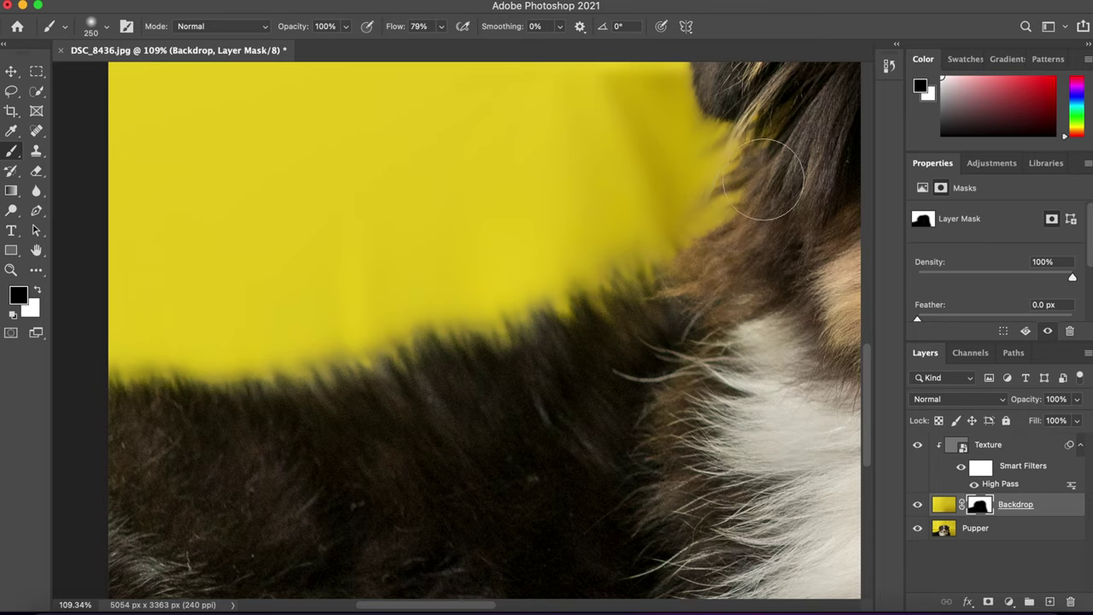
{"action": "scroll", "coordinate": [768, 162], "scroll_direction": "up", "scroll_amount": 10}
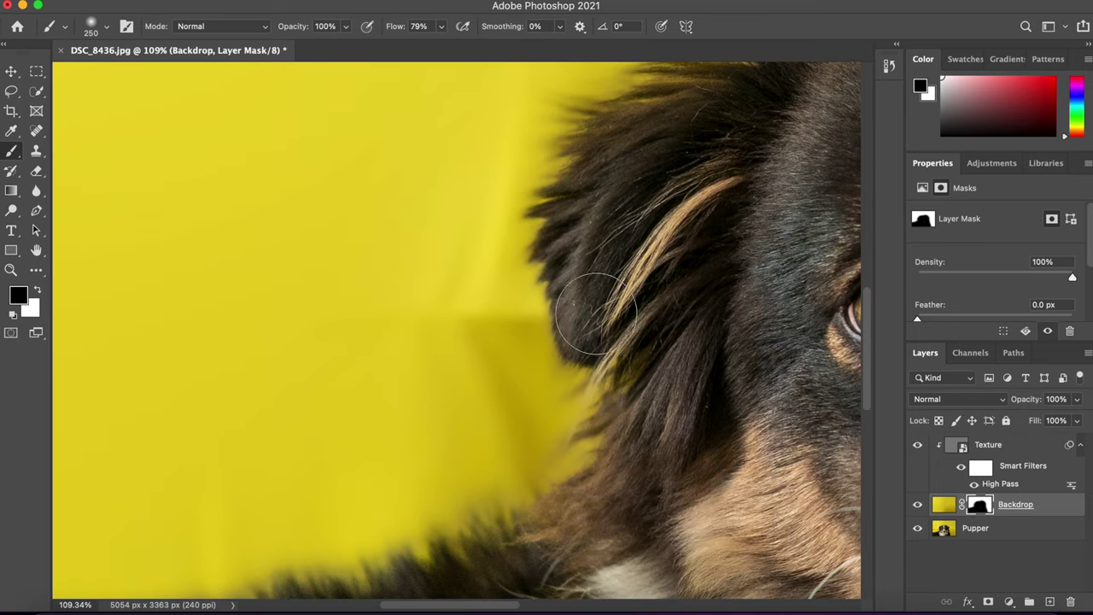
{"action": "scroll", "coordinate": [649, 341], "scroll_direction": "up", "scroll_amount": 5}
{"action": "scroll", "coordinate": [675, 303], "scroll_direction": "up", "scroll_amount": 5}
{"action": "scroll", "coordinate": [675, 303], "scroll_direction": "right", "scroll_amount": 5}
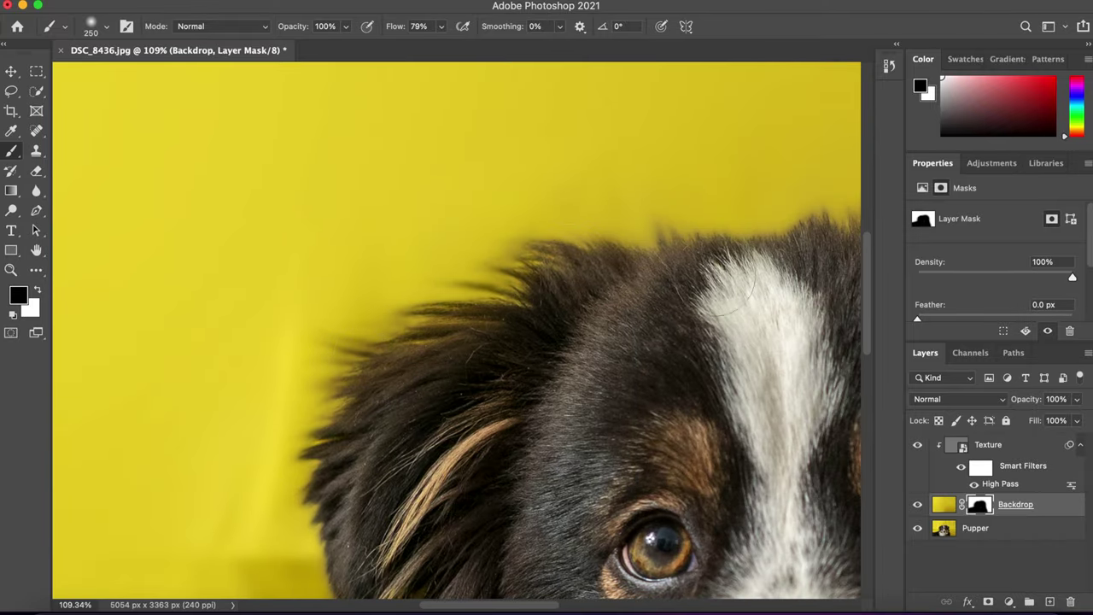
{"action": "scroll", "coordinate": [726, 282], "scroll_direction": "right", "scroll_amount": 5}
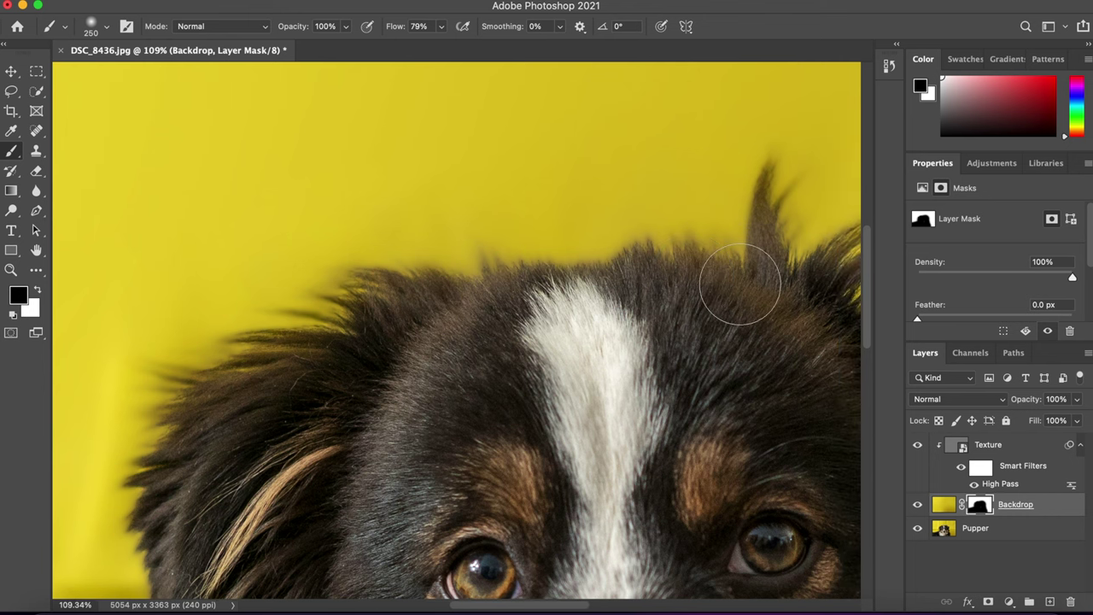
{"action": "scroll", "coordinate": [740, 285], "scroll_direction": "right", "scroll_amount": 5}
{"action": "scroll", "coordinate": [726, 289], "scroll_direction": "right", "scroll_amount": 1}
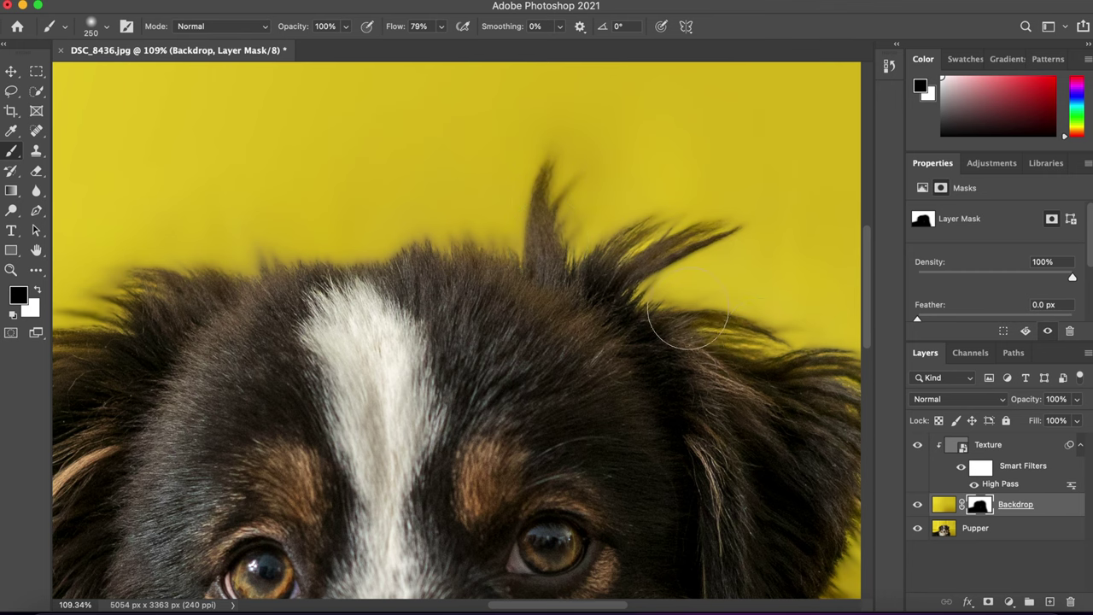
{"action": "scroll", "coordinate": [734, 359], "scroll_direction": "right", "scroll_amount": 1}
{"action": "scroll", "coordinate": [698, 384], "scroll_direction": "right", "scroll_amount": 4}
{"action": "scroll", "coordinate": [698, 383], "scroll_direction": "down", "scroll_amount": 1}
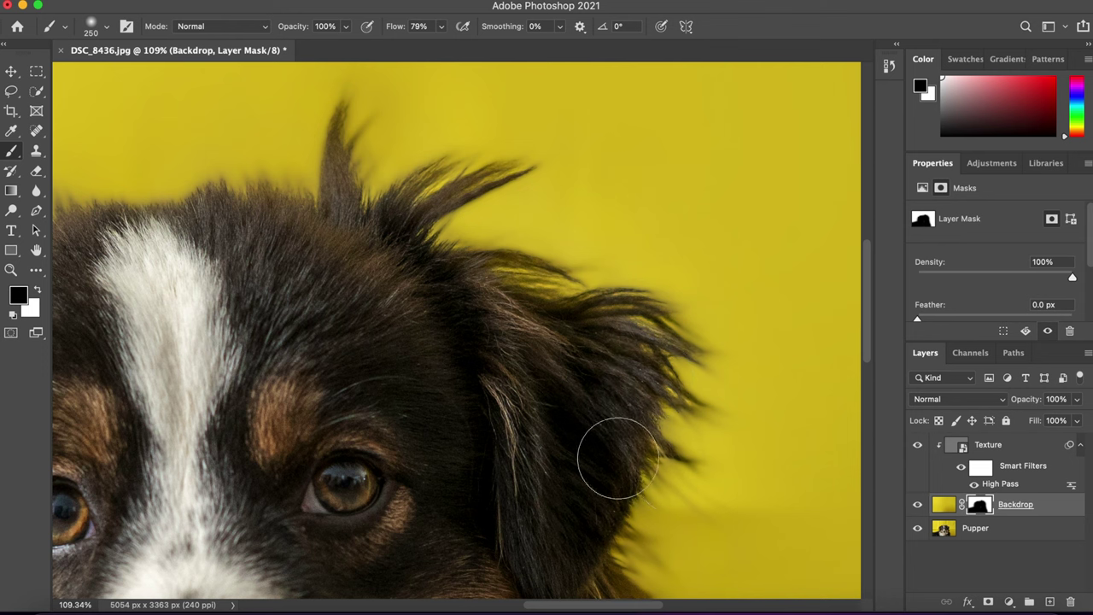
{"action": "scroll", "coordinate": [573, 509], "scroll_direction": "down", "scroll_amount": 3}
{"action": "scroll", "coordinate": [569, 505], "scroll_direction": "down", "scroll_amount": 2}
{"action": "scroll", "coordinate": [569, 505], "scroll_direction": "right", "scroll_amount": 1}
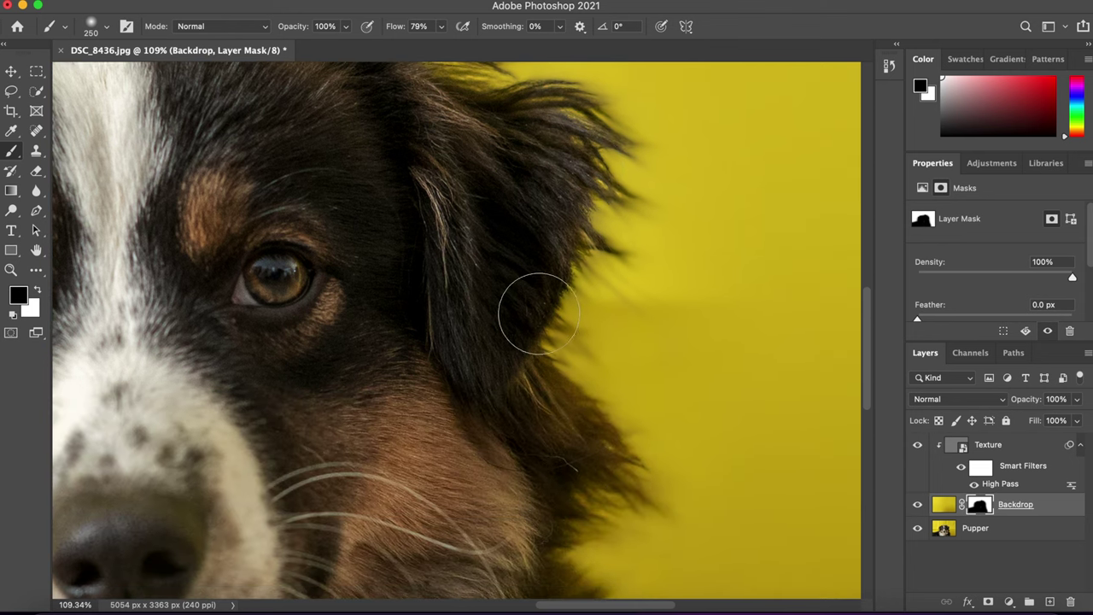
{"action": "scroll", "coordinate": [536, 500], "scroll_direction": "down", "scroll_amount": 1}
{"action": "scroll", "coordinate": [511, 527], "scroll_direction": "down", "scroll_amount": 4}
{"action": "scroll", "coordinate": [512, 527], "scroll_direction": "right", "scroll_amount": 1}
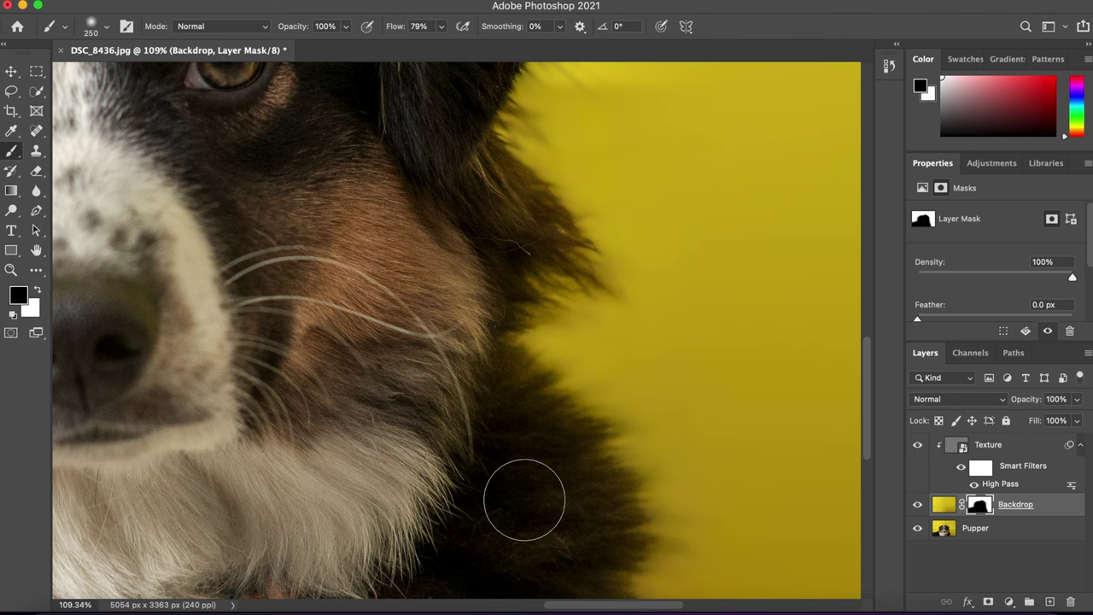
{"action": "scroll", "coordinate": [524, 501], "scroll_direction": "down", "scroll_amount": 5}
{"action": "scroll", "coordinate": [524, 501], "scroll_direction": "right", "scroll_amount": 1}
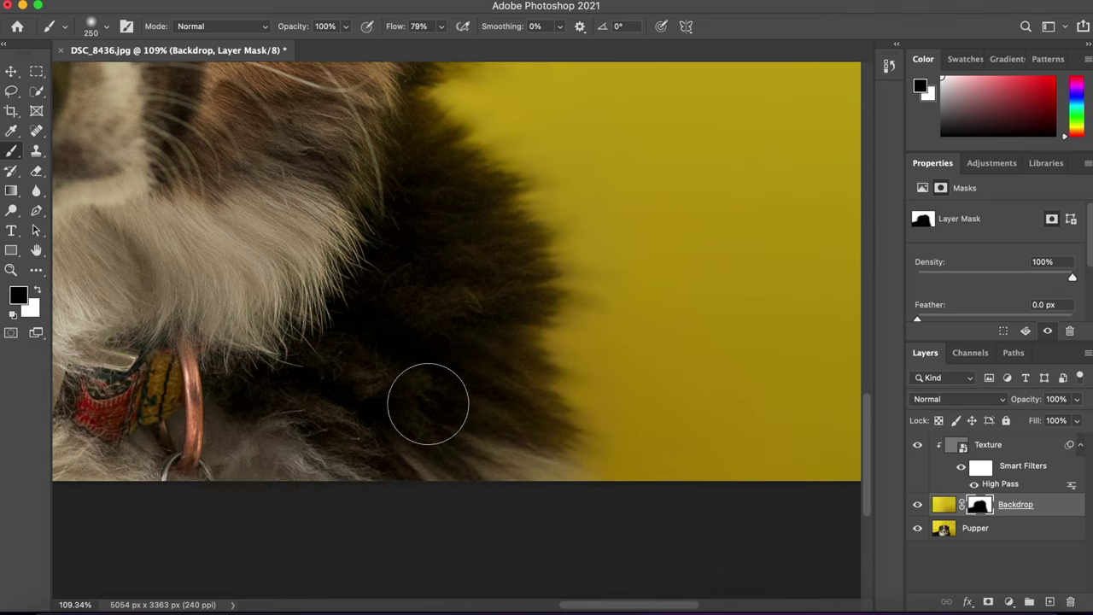
{"action": "scroll", "coordinate": [483, 427], "scroll_direction": "up", "scroll_amount": 5}
{"action": "scroll", "coordinate": [398, 363], "scroll_direction": "left", "scroll_amount": 8}
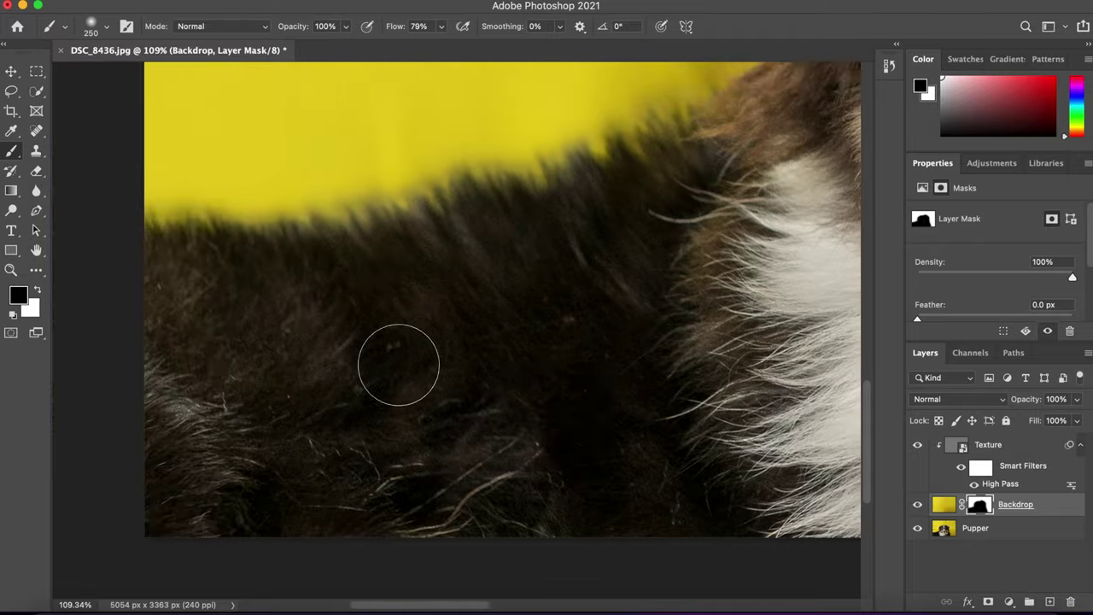
{"action": "scroll", "coordinate": [398, 364], "scroll_direction": "left", "scroll_amount": 5}
{"action": "scroll", "coordinate": [398, 365], "scroll_direction": "right", "scroll_amount": 10}
{"action": "scroll", "coordinate": [398, 365], "scroll_direction": "up", "scroll_amount": 2}
{"action": "scroll", "coordinate": [398, 362], "scroll_direction": "right", "scroll_amount": 3}
{"action": "scroll", "coordinate": [398, 362], "scroll_direction": "right", "scroll_amount": 1}
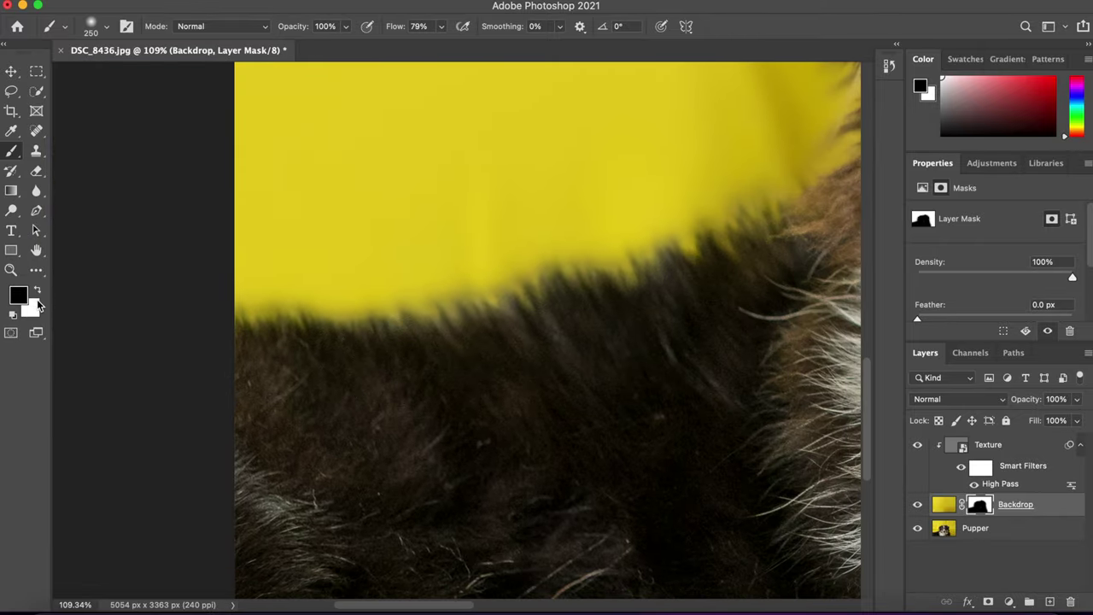
Paint white on the mask to extend the yellow backdrop over the fur edge.
{"action": "left_click", "coordinate": [37, 292]}
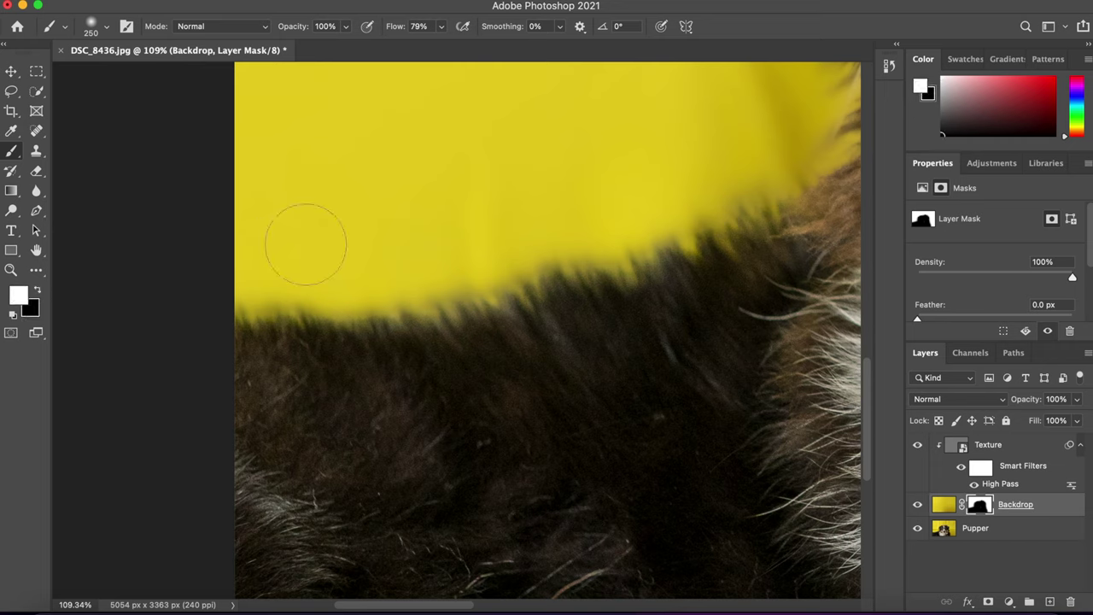
{"action": "mouse_move", "coordinate": [282, 256]}
{"action": "left_mouse_down"}
{"action": "mouse_move", "coordinate": [256, 268]}
{"action": "mouse_move", "coordinate": [493, 235]}
{"action": "mouse_move", "coordinate": [710, 154]}
{"action": "left_mouse_up"}
{"action": "scroll", "coordinate": [710, 153], "scroll_direction": "up", "scroll_amount": 3}
{"action": "scroll", "coordinate": [710, 154], "scroll_direction": "right", "scroll_amount": 3}
{"action": "scroll", "coordinate": [713, 156], "scroll_direction": "up", "scroll_amount": 2}
{"action": "scroll", "coordinate": [714, 156], "scroll_direction": "right", "scroll_amount": 2}
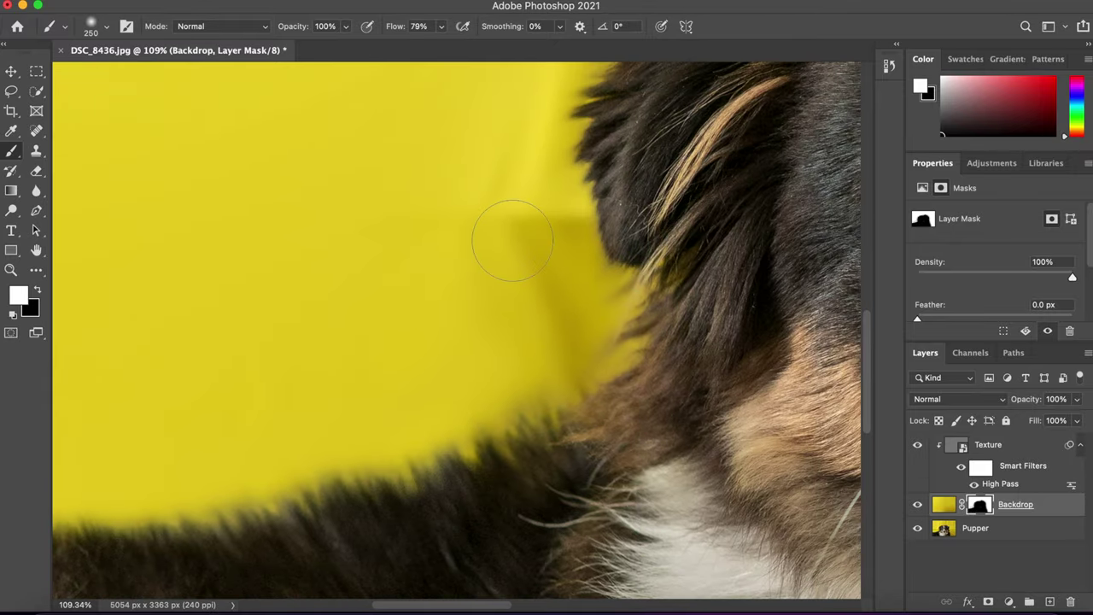
Paint out the dark shadow band and light streak beside the fur.
{"action": "mouse_move", "coordinate": [512, 236]}
{"action": "left_mouse_down"}
{"action": "mouse_move", "coordinate": [561, 234]}
{"action": "mouse_move", "coordinate": [542, 295]}
{"action": "mouse_move", "coordinate": [555, 305]}
{"action": "mouse_move", "coordinate": [556, 341]}
{"action": "mouse_move", "coordinate": [569, 338]}
{"action": "left_mouse_up"}
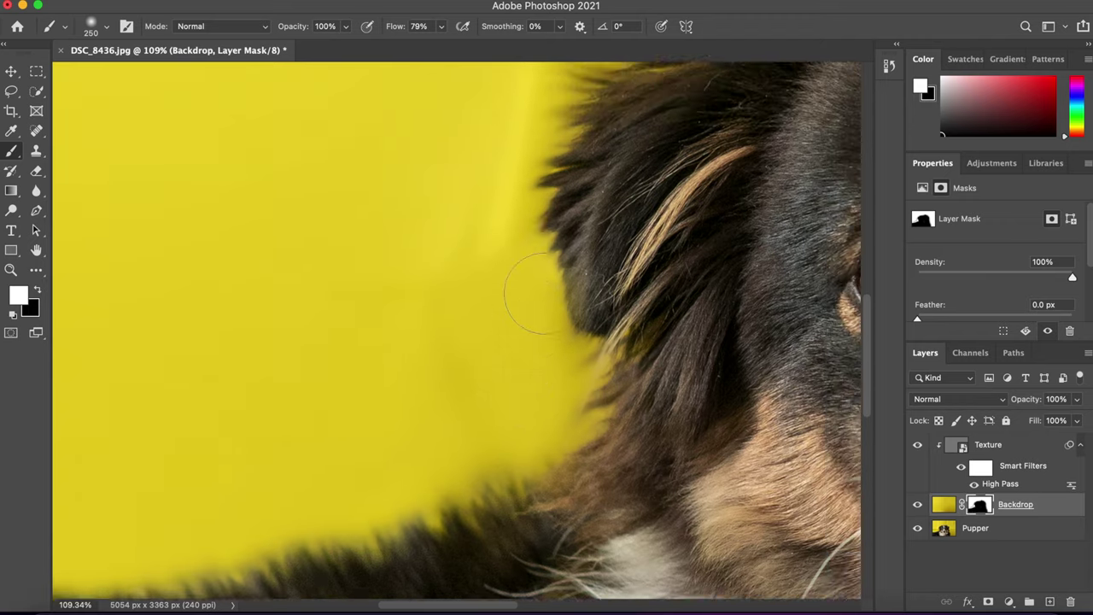
{"action": "scroll", "coordinate": [532, 295], "scroll_direction": "up", "scroll_amount": 3}
{"action": "scroll", "coordinate": [532, 295], "scroll_direction": "right", "scroll_amount": 2}
{"action": "scroll", "coordinate": [513, 324], "scroll_direction": "up", "scroll_amount": 2}
{"action": "mouse_move", "coordinate": [408, 385]}
{"action": "left_mouse_down"}
{"action": "mouse_move", "coordinate": [471, 169]}
{"action": "mouse_move", "coordinate": [427, 364]}
{"action": "mouse_move", "coordinate": [474, 162]}
{"action": "left_mouse_up"}
Pan and zoom out to check the finished dog portrait composite.
{"action": "scroll", "coordinate": [474, 162], "scroll_direction": "up", "scroll_amount": 3}
{"action": "scroll", "coordinate": [474, 163], "scroll_direction": "right", "scroll_amount": 4}
{"action": "scroll", "coordinate": [480, 146], "scroll_direction": "right", "scroll_amount": 1}
{"action": "scroll", "coordinate": [481, 146], "scroll_direction": "up", "scroll_amount": 1}
{"action": "scroll", "coordinate": [606, 167], "scroll_direction": "right", "scroll_amount": 5}
{"action": "scroll", "coordinate": [606, 166], "scroll_direction": "up", "scroll_amount": 1}
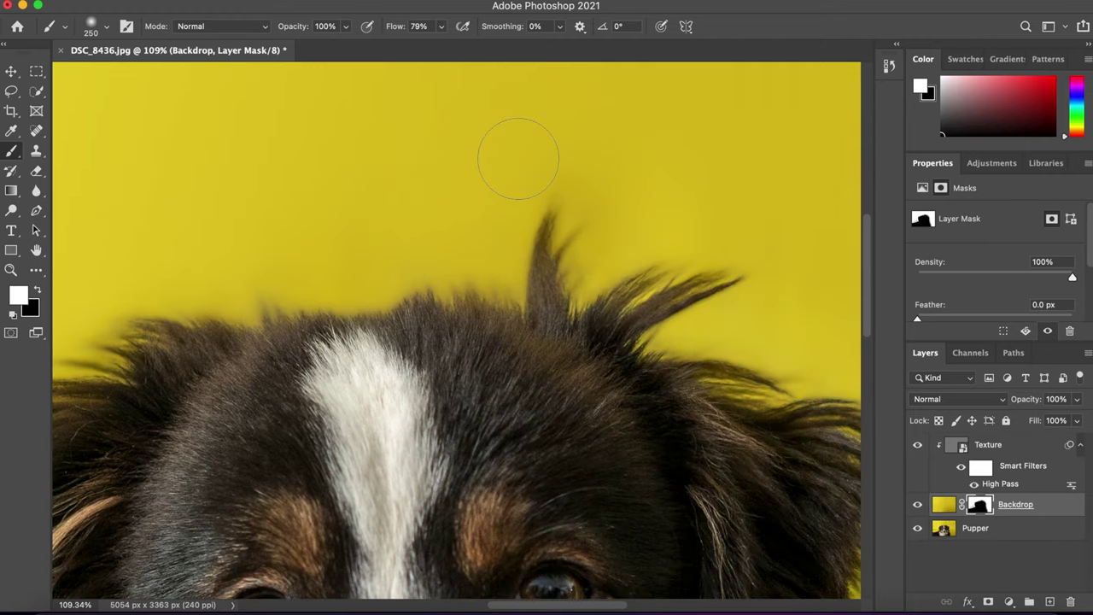
{"action": "scroll", "coordinate": [679, 333], "scroll_direction": "right", "scroll_amount": 4}
{"action": "scroll", "coordinate": [666, 333], "scroll_direction": "down", "scroll_amount": 1}
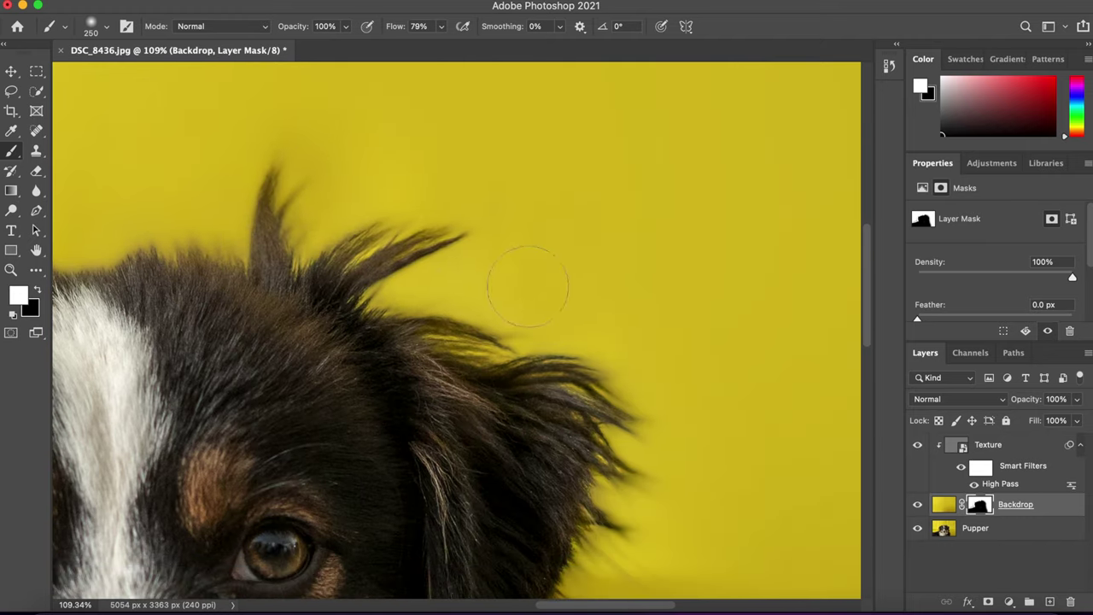
{"action": "scroll", "coordinate": [603, 322], "scroll_direction": "down", "scroll_amount": 5}
{"action": "scroll", "coordinate": [603, 323], "scroll_direction": "right", "scroll_amount": 3}
{"action": "scroll", "coordinate": [671, 415], "scroll_direction": "down", "scroll_amount": 1}
{"action": "scroll", "coordinate": [672, 415], "scroll_direction": "right", "scroll_amount": 1}
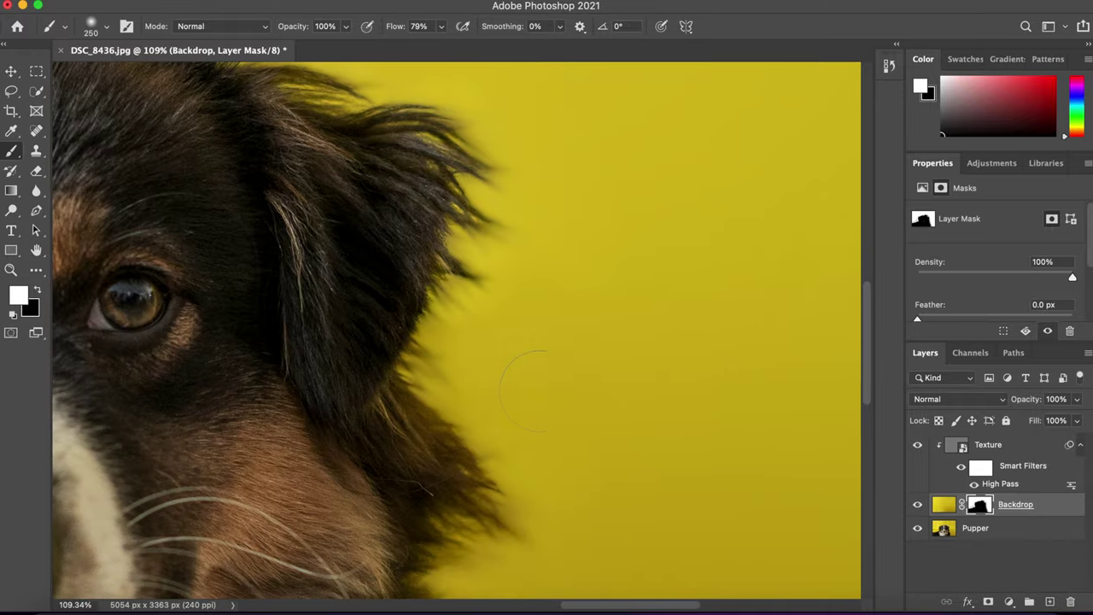
{"action": "scroll", "coordinate": [557, 469], "scroll_direction": "down", "scroll_amount": 5}
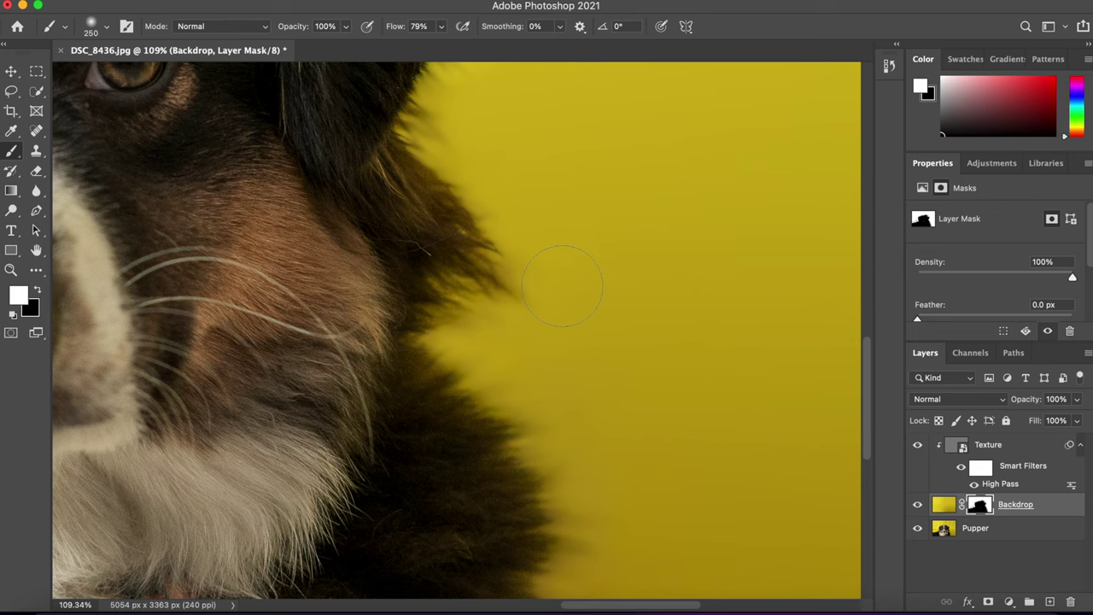
{"action": "scroll", "coordinate": [631, 385], "scroll_direction": "down", "scroll_amount": 2}
{"action": "scroll", "coordinate": [630, 435], "scroll_direction": "down", "scroll_amount": 3}
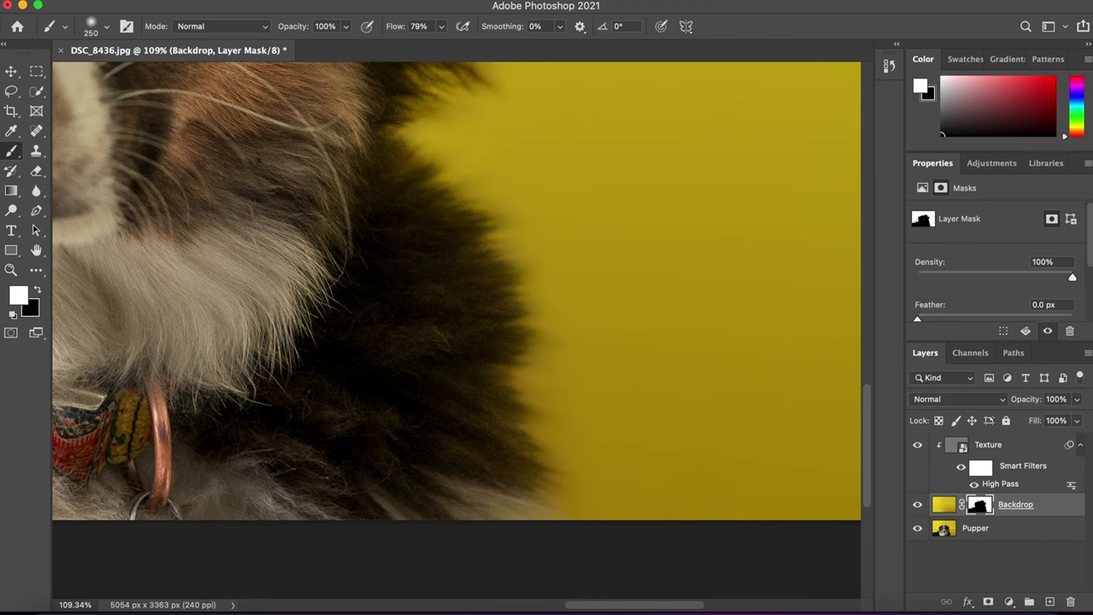
{"action": "scroll", "coordinate": [308, 254], "scroll_direction": "up", "scroll_amount": 2}
{"action": "scroll", "coordinate": [308, 253], "scroll_direction": "up", "scroll_amount": 2}
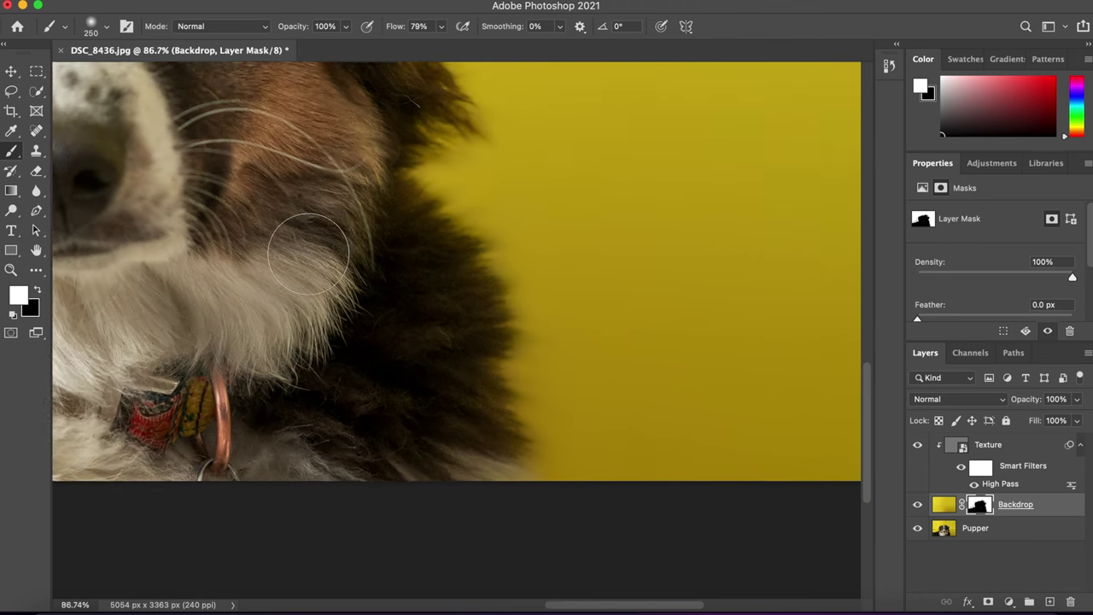
{"action": "scroll", "coordinate": [308, 254], "scroll_direction": "up", "scroll_amount": 3}
{"action": "scroll", "coordinate": [308, 254], "scroll_direction": "up", "scroll_amount": 2}
{"action": "scroll", "coordinate": [309, 253], "scroll_direction": "left", "scroll_amount": 2}
{"action": "scroll", "coordinate": [309, 254], "scroll_direction": "up", "scroll_amount": 2}
{"action": "scroll", "coordinate": [308, 254], "scroll_direction": "left", "scroll_amount": 2}
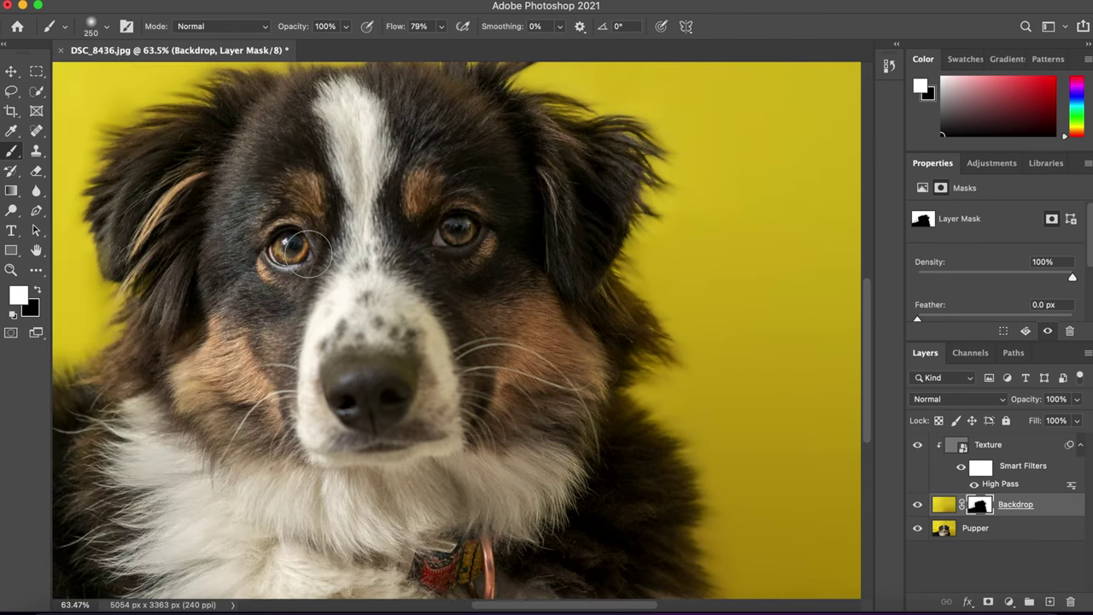
{"action": "scroll", "coordinate": [408, 346], "scroll_direction": "up", "scroll_amount": 2}
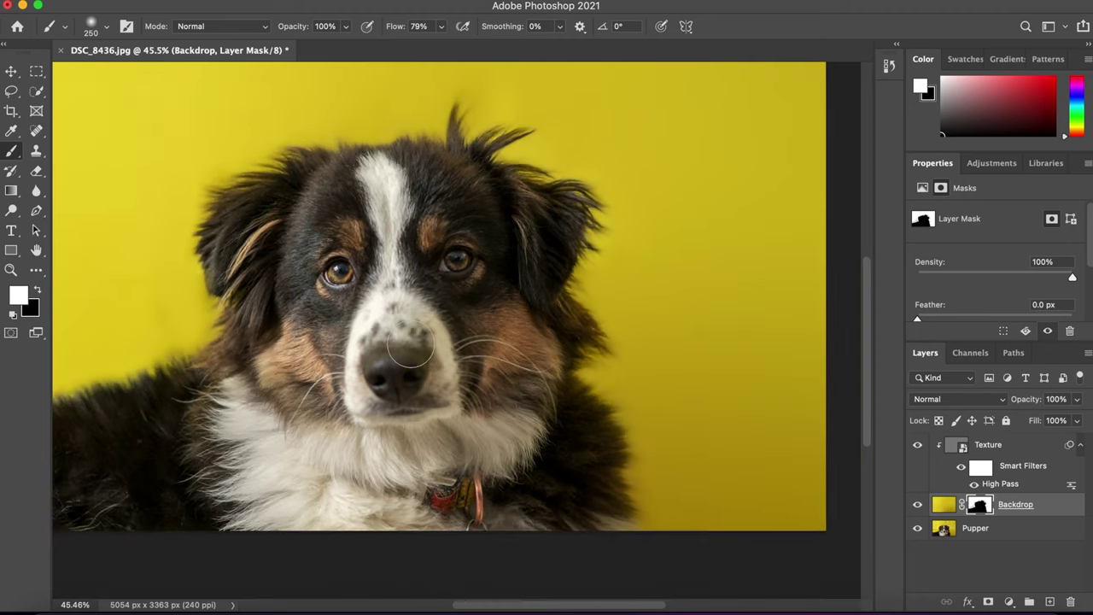
{"action": "scroll", "coordinate": [408, 346], "scroll_direction": "up", "scroll_amount": 1}
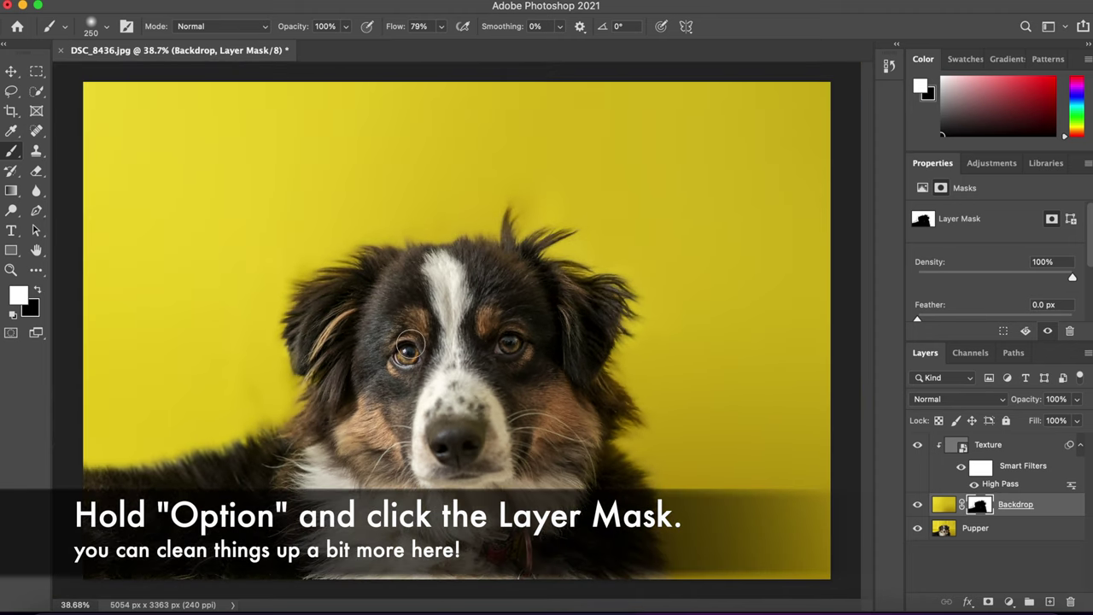
Show the Backdrop mask alone and black out a stray white test stroke.
{"action": "left_click", "coordinate": [985, 507], "text": "alt"}
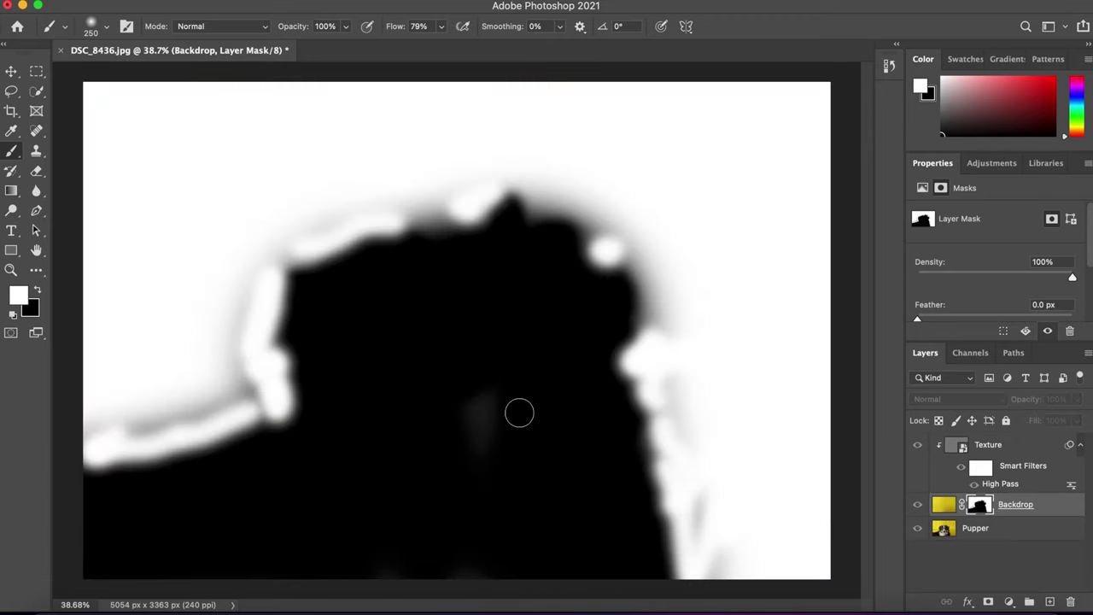
{"action": "left_click_drag", "start_coordinate": [489, 407], "coordinate": [493, 433]}
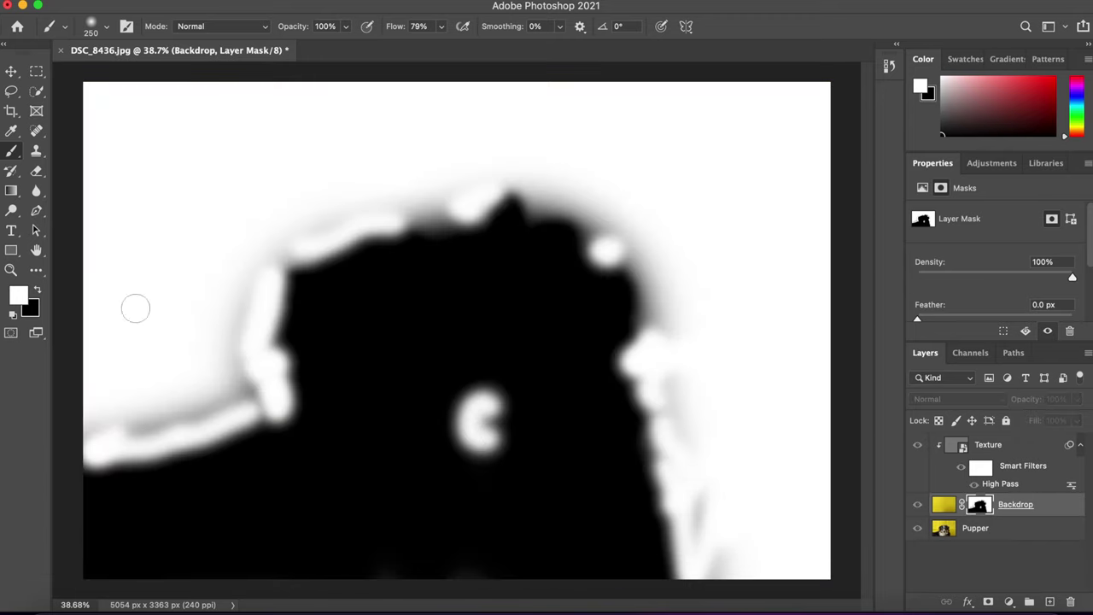
{"action": "left_click", "coordinate": [39, 293]}
{"action": "mouse_move", "coordinate": [480, 408]}
{"action": "left_mouse_down"}
{"action": "mouse_move", "coordinate": [466, 431]}
{"action": "mouse_move", "coordinate": [485, 442]}
{"action": "mouse_move", "coordinate": [487, 415]}
{"action": "left_mouse_up"}
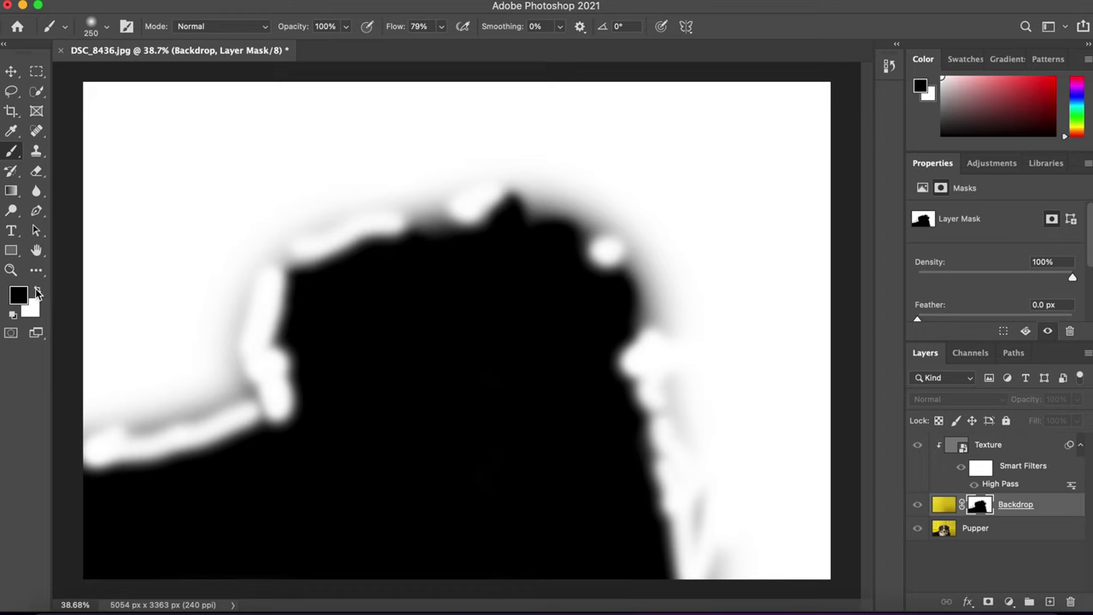
{"action": "left_click", "coordinate": [37, 294]}
Paint white over the grey haze along the silhouette's left, top and right edges.
{"action": "mouse_move", "coordinate": [255, 278]}
{"action": "left_mouse_down"}
{"action": "mouse_move", "coordinate": [245, 305]}
{"action": "mouse_move", "coordinate": [251, 388]}
{"action": "mouse_move", "coordinate": [85, 436]}
{"action": "mouse_move", "coordinate": [246, 401]}
{"action": "left_mouse_up"}
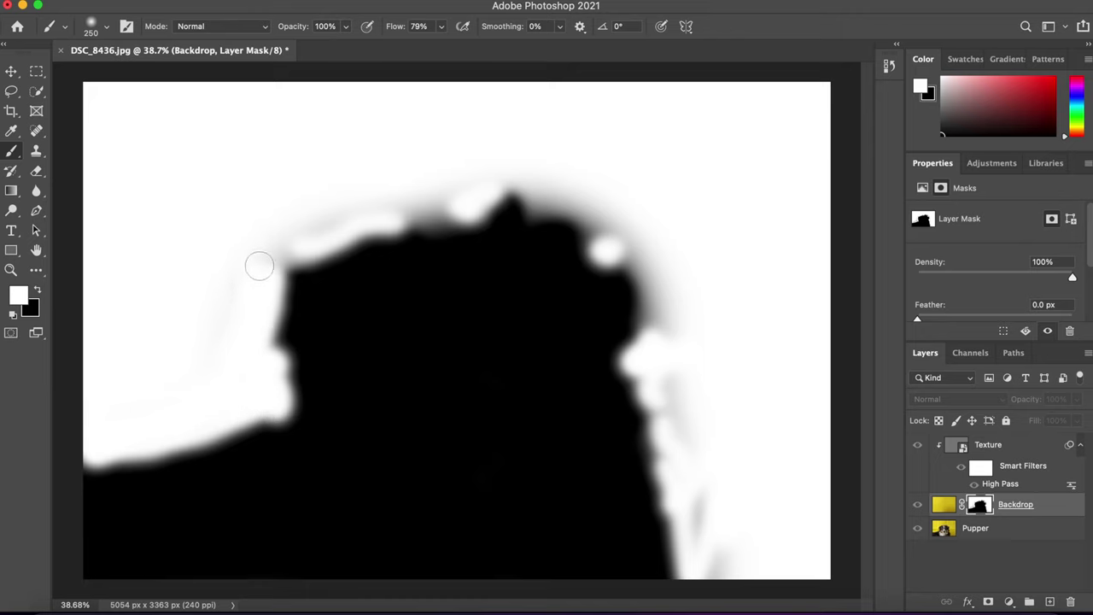
{"action": "mouse_move", "coordinate": [214, 322]}
{"action": "left_mouse_down"}
{"action": "mouse_move", "coordinate": [285, 227]}
{"action": "mouse_move", "coordinate": [408, 198]}
{"action": "left_mouse_up"}
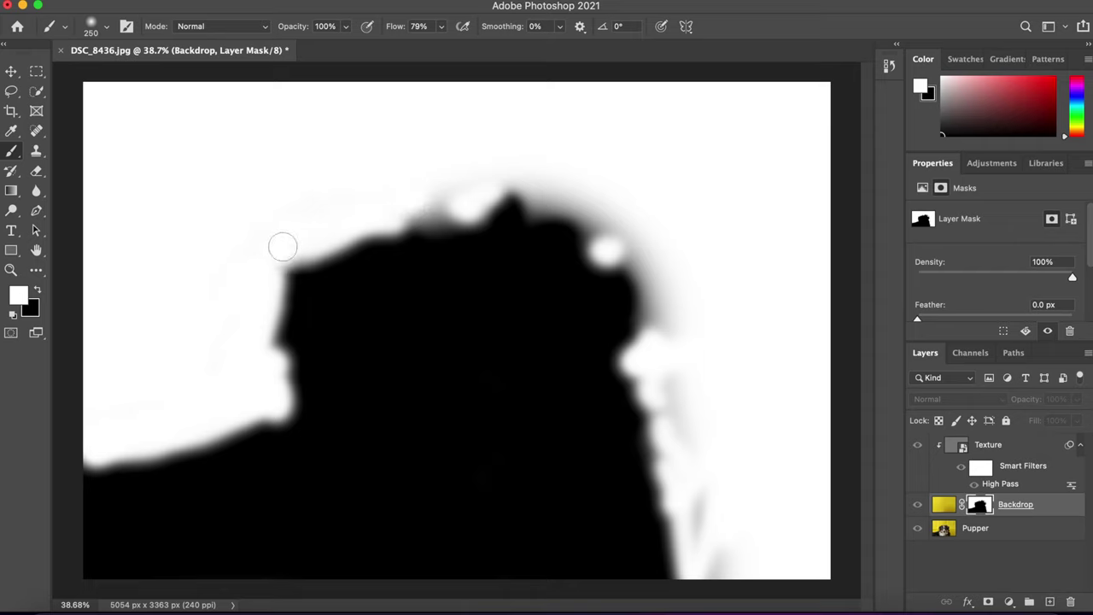
{"action": "left_click_drag", "start_coordinate": [427, 198], "coordinate": [432, 203]}
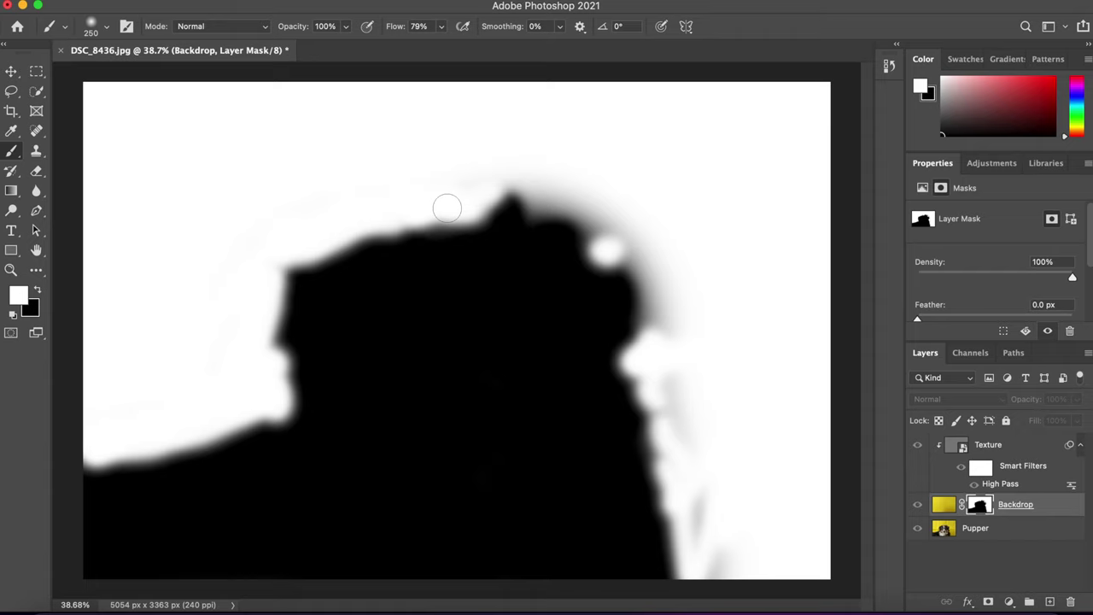
{"action": "mouse_move", "coordinate": [495, 180]}
{"action": "left_mouse_down"}
{"action": "mouse_move", "coordinate": [560, 177]}
{"action": "mouse_move", "coordinate": [544, 188]}
{"action": "mouse_move", "coordinate": [578, 195]}
{"action": "mouse_move", "coordinate": [564, 199]}
{"action": "mouse_move", "coordinate": [644, 254]}
{"action": "mouse_move", "coordinate": [632, 251]}
{"action": "mouse_move", "coordinate": [658, 286]}
{"action": "mouse_move", "coordinate": [666, 340]}
{"action": "mouse_move", "coordinate": [663, 321]}
{"action": "left_mouse_up"}
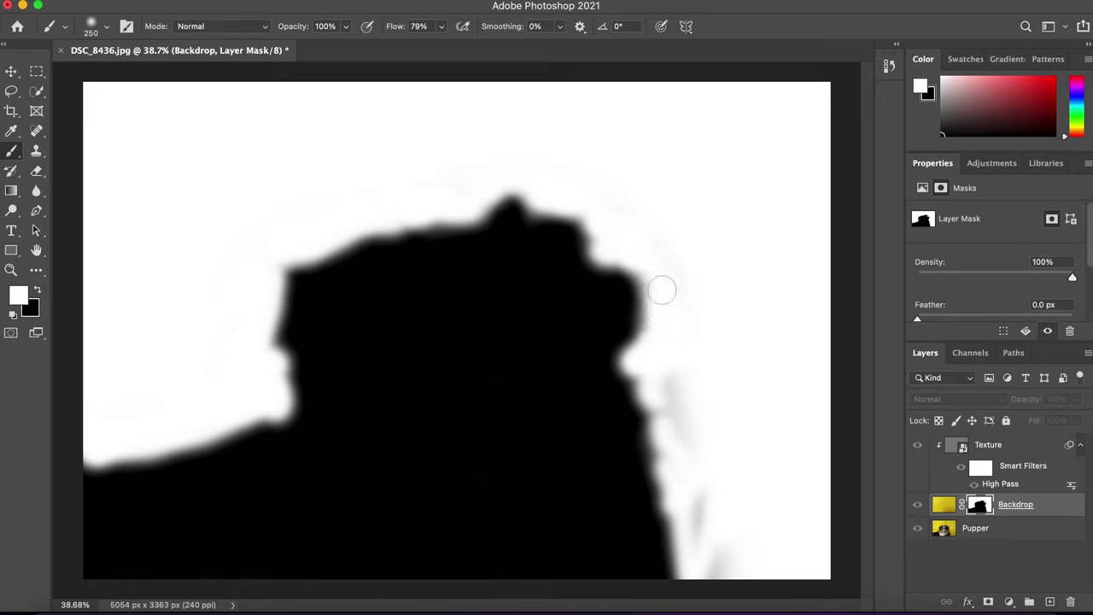
{"action": "left_click_drag", "start_coordinate": [675, 383], "coordinate": [719, 574]}
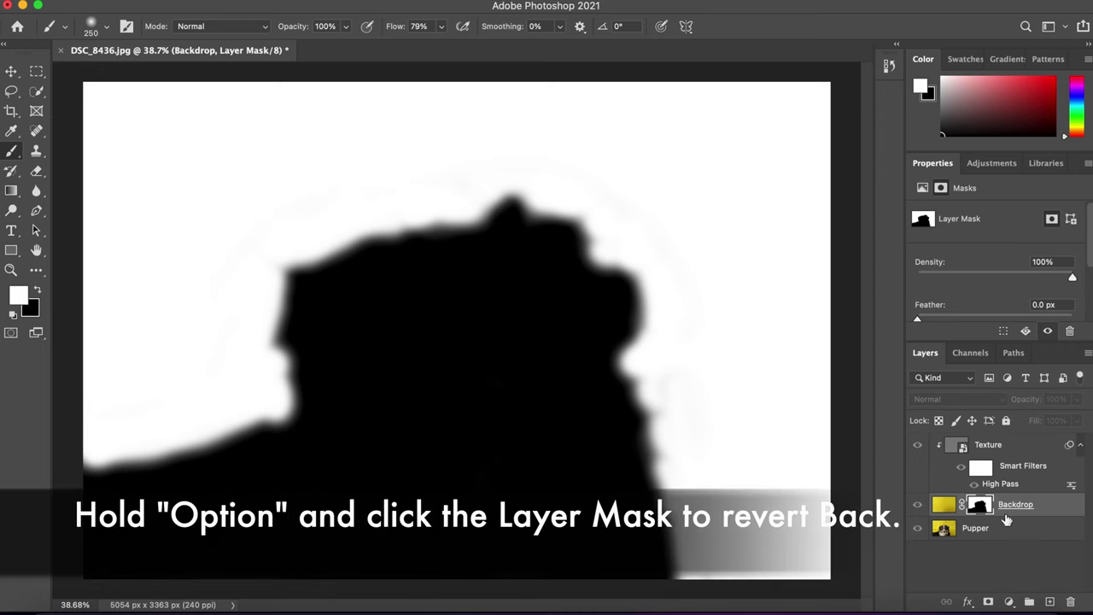
Return to the composite view and brush black along the dog's right-side fur on the mask.
{"action": "left_click", "coordinate": [979, 505], "text": "alt"}
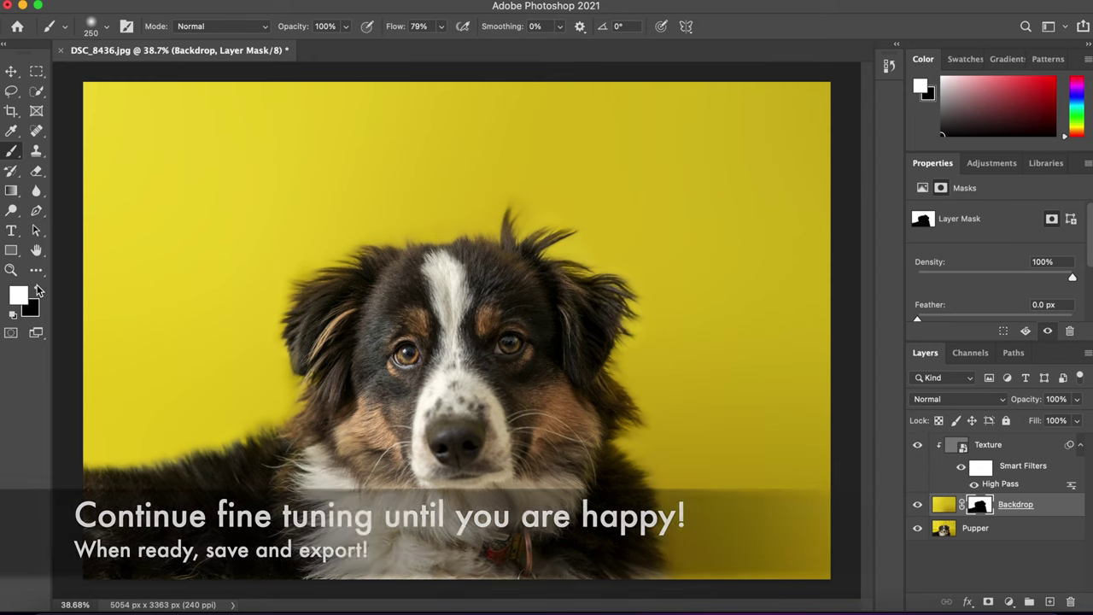
{"action": "key", "text": "x"}
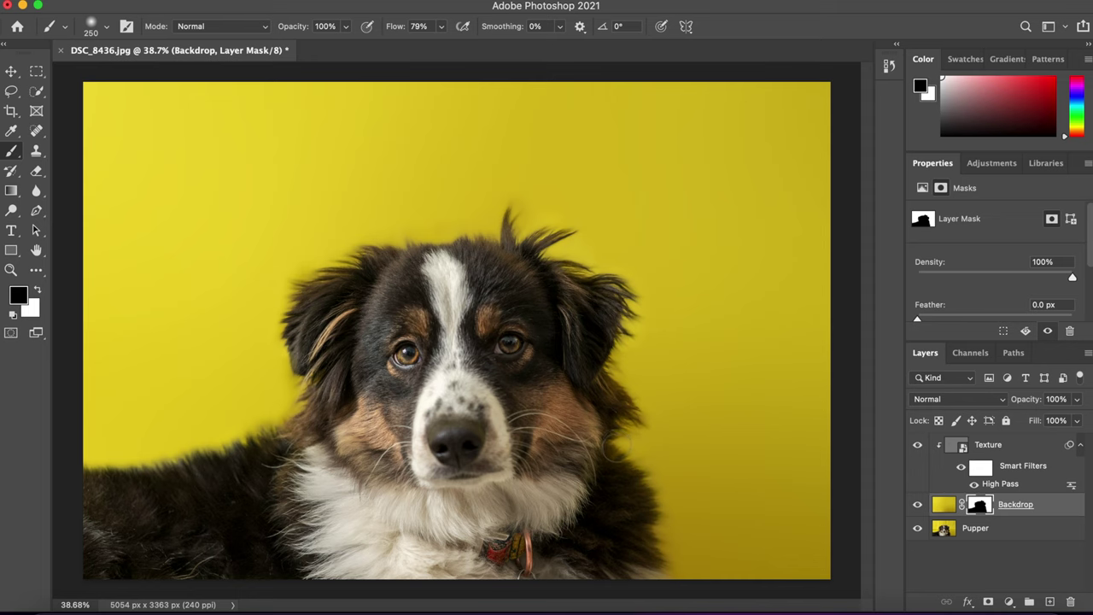
{"action": "left_click_drag", "start_coordinate": [613, 445], "coordinate": [658, 580]}
Open the Share panel for the finished dog composite.
{"action": "left_click", "coordinate": [1083, 27]}
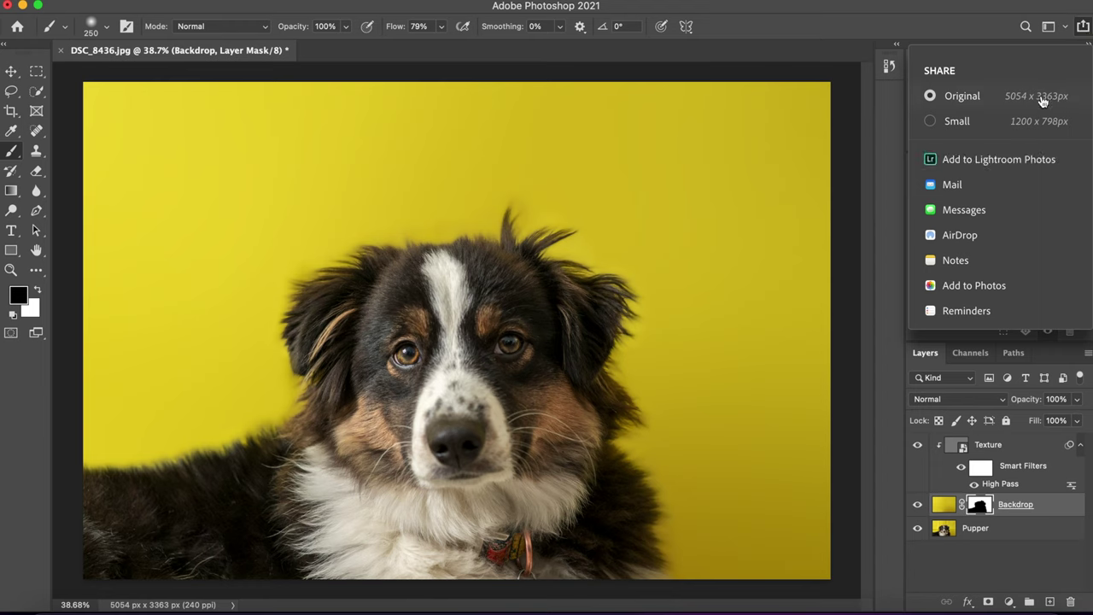